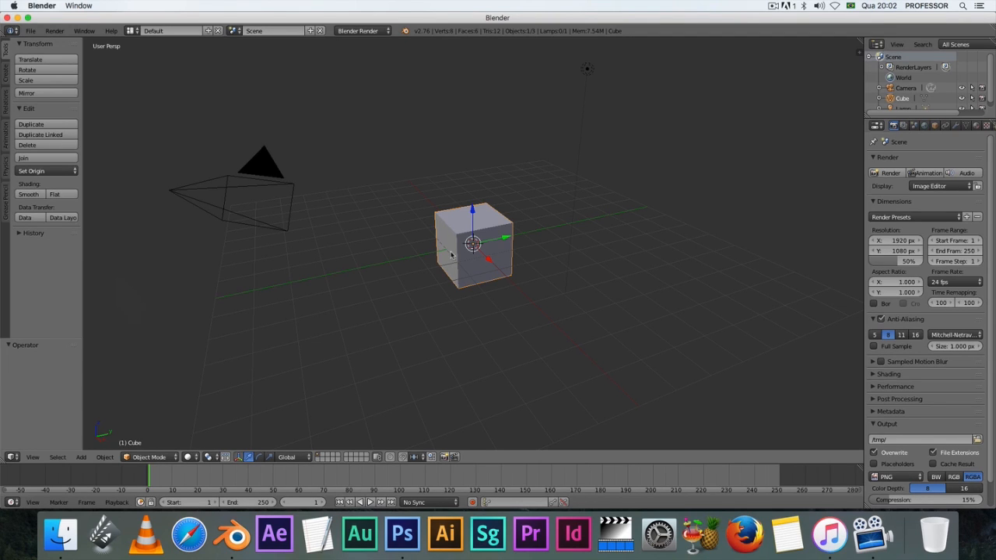
Delete the default cube and add a UV sphere mesh in its place.
{"action": "key", "text": "x"}
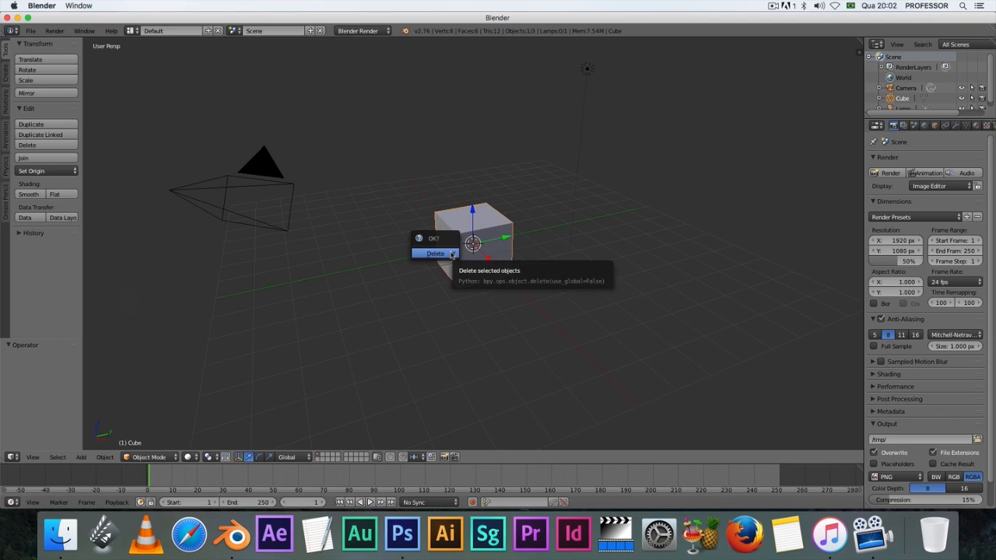
{"action": "left_click", "coordinate": [450, 255]}
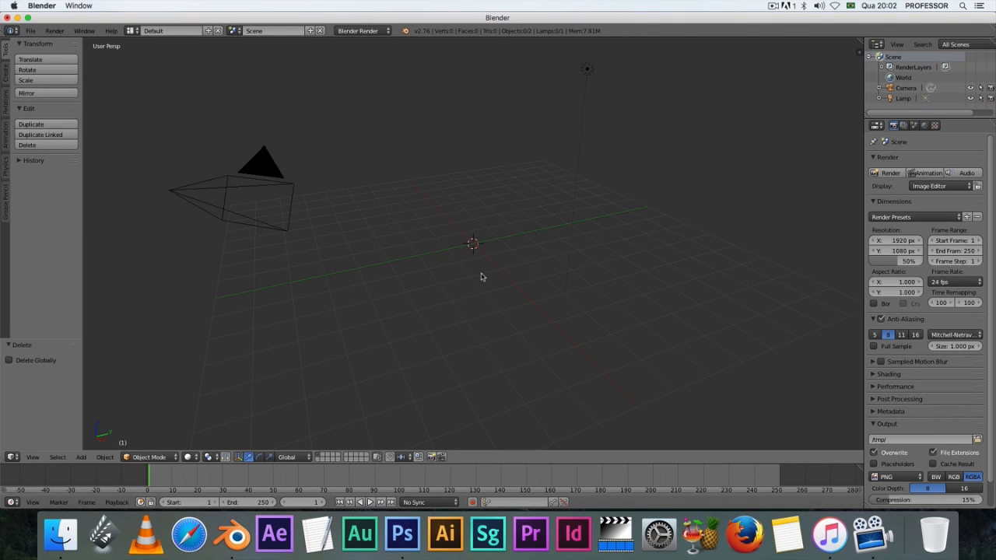
{"action": "left_click", "coordinate": [6, 81]}
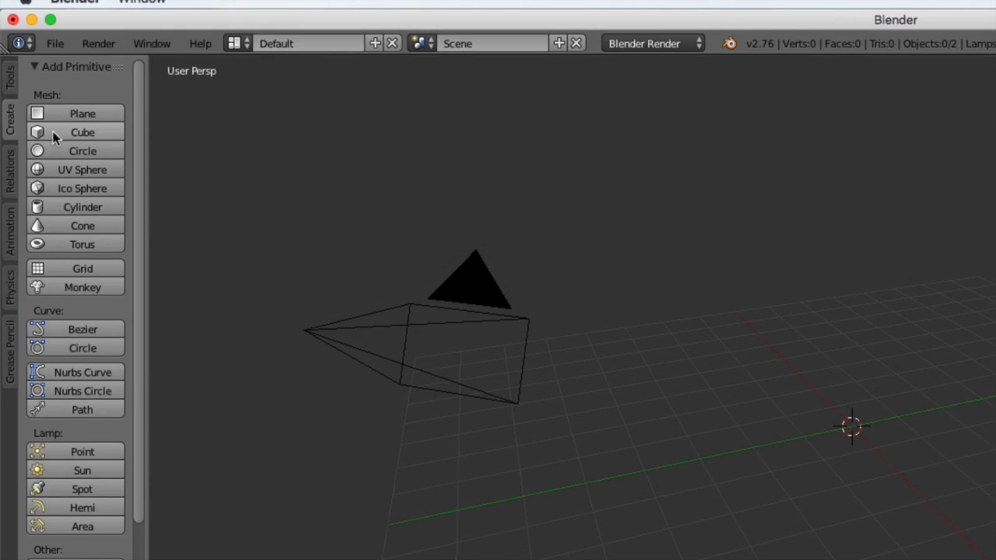
{"action": "left_click", "coordinate": [77, 170]}
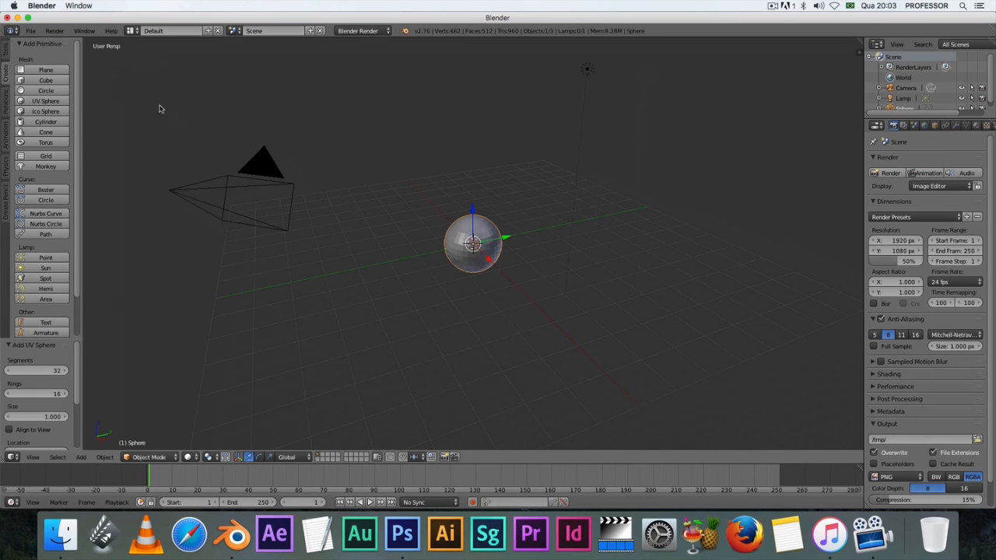
Add a Subdivision Surface modifier to the sphere and set its View subdivisions to 5.
{"action": "scroll", "coordinate": [160, 109], "scroll_direction": "up", "scroll_amount": 8}
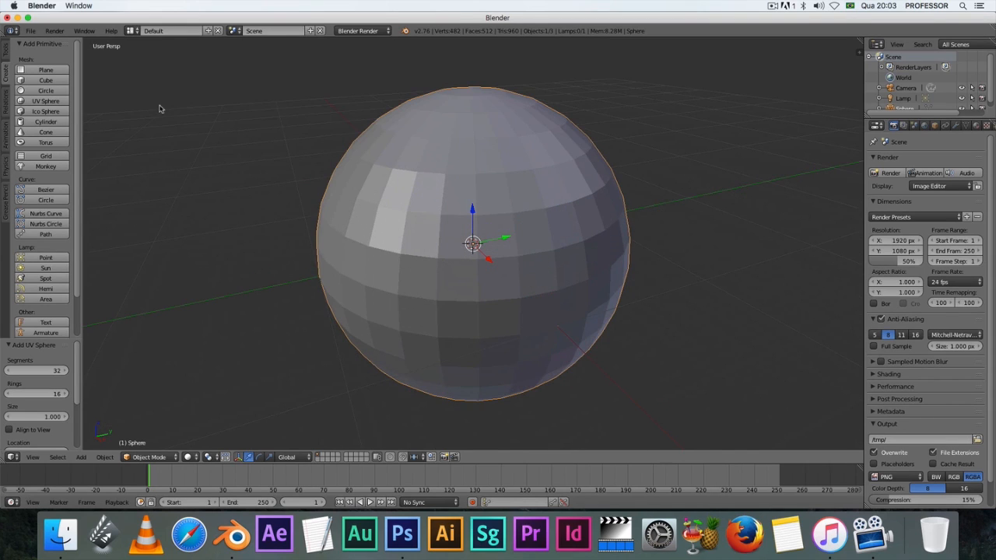
{"action": "left_click", "coordinate": [957, 127]}
{"action": "left_click", "coordinate": [930, 161]}
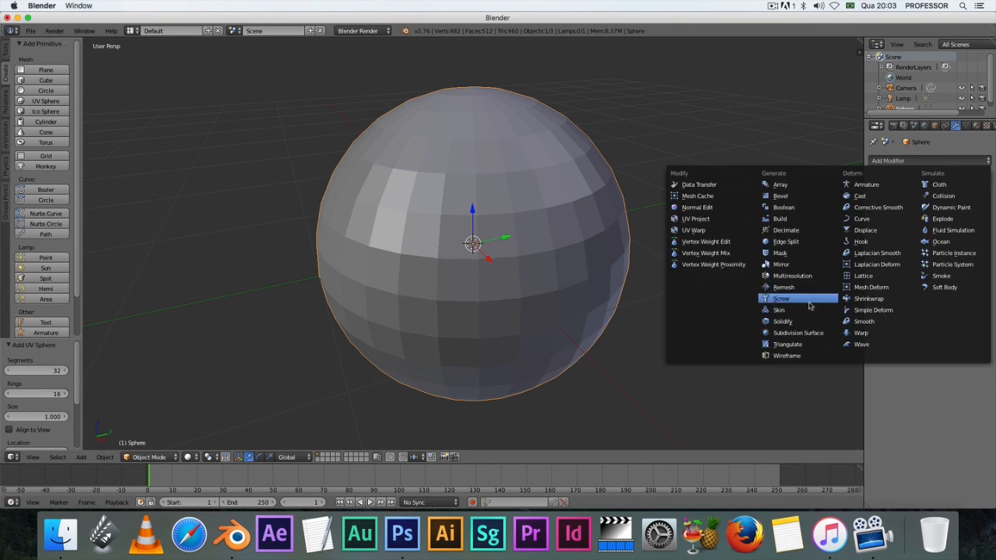
{"action": "left_click", "coordinate": [817, 333]}
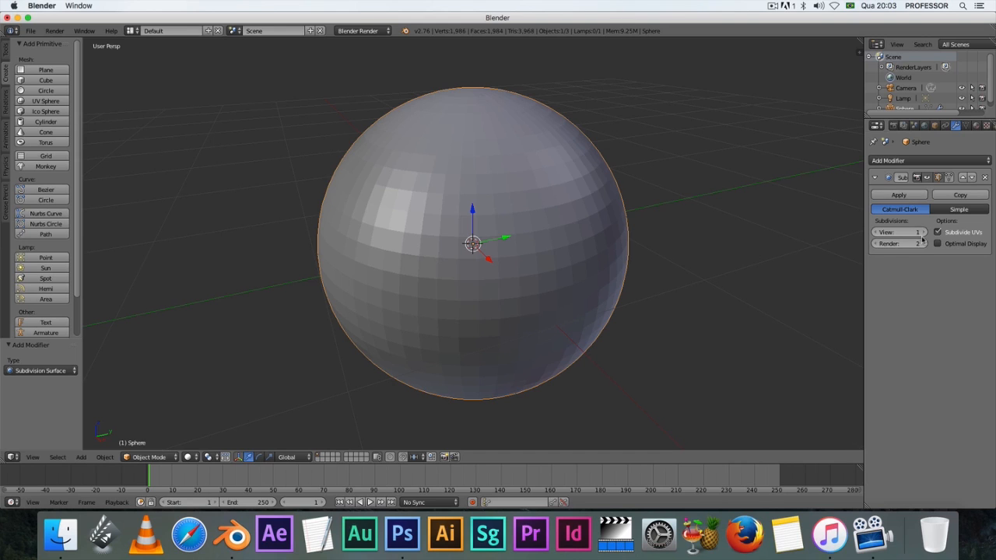
{"action": "left_click", "coordinate": [923, 233]}
{"action": "left_click", "coordinate": [922, 233]}
{"action": "left_click", "coordinate": [922, 233]}
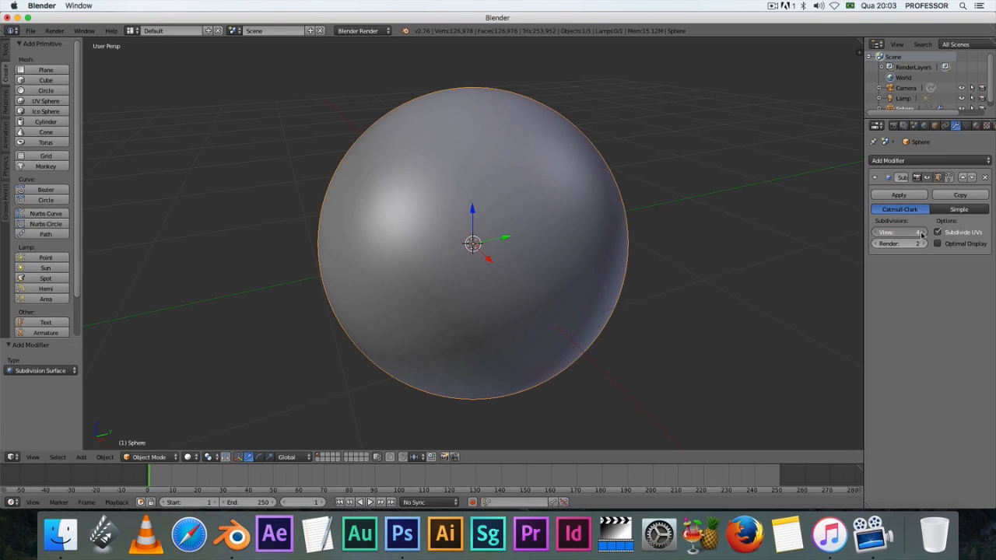
{"action": "left_click", "coordinate": [922, 233]}
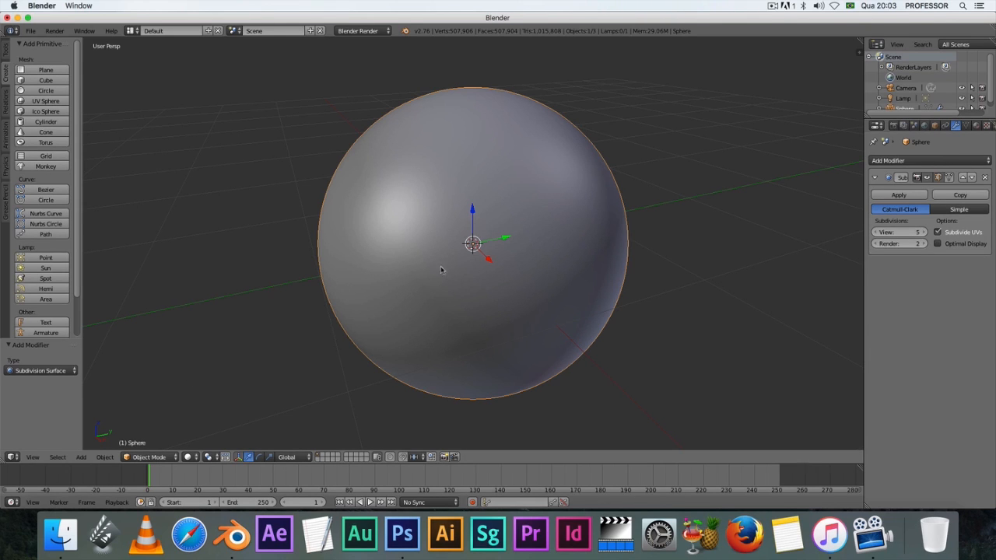
Switch the sphere to Edit Mode and create a new material for it.
{"action": "left_click", "coordinate": [161, 462]}
{"action": "left_click", "coordinate": [153, 437]}
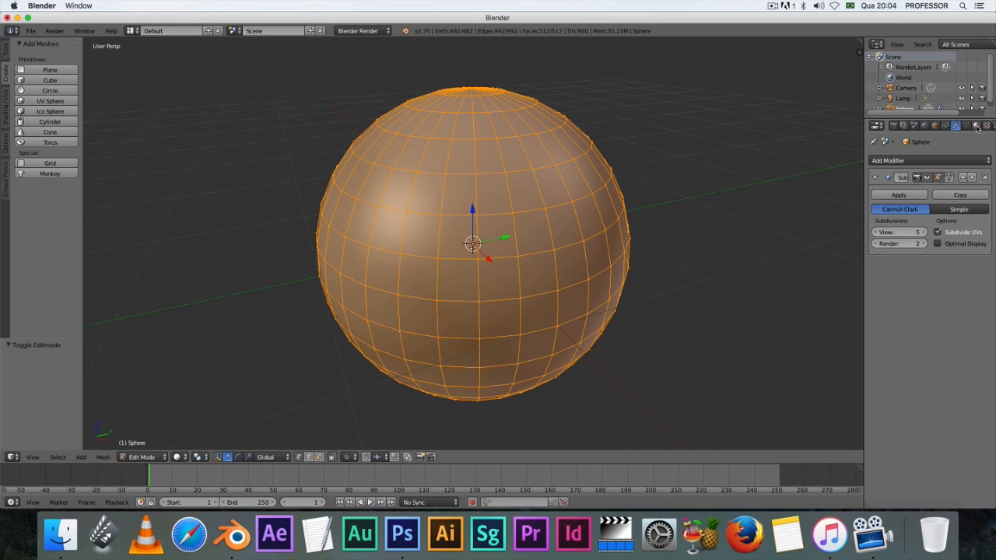
{"action": "left_click", "coordinate": [976, 127]}
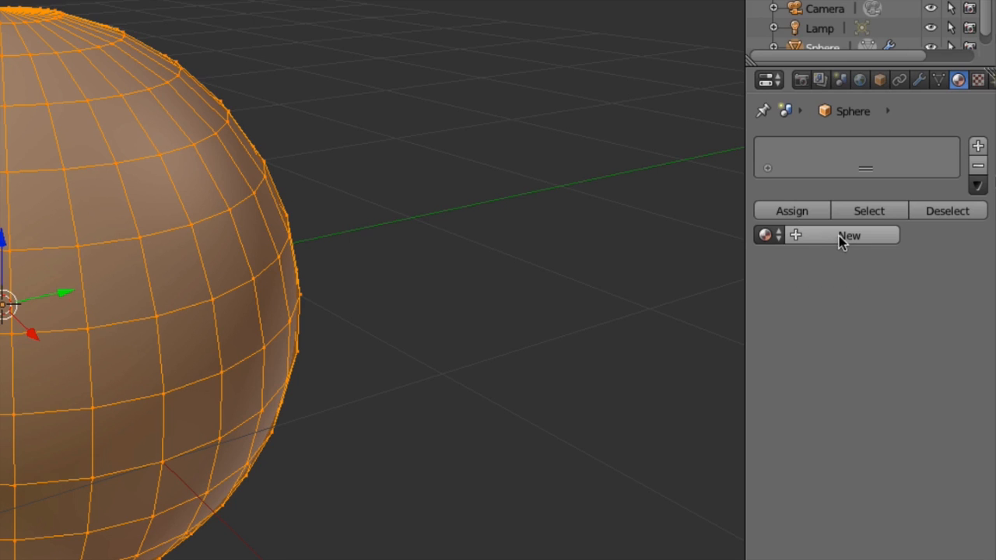
{"action": "left_click", "coordinate": [840, 236]}
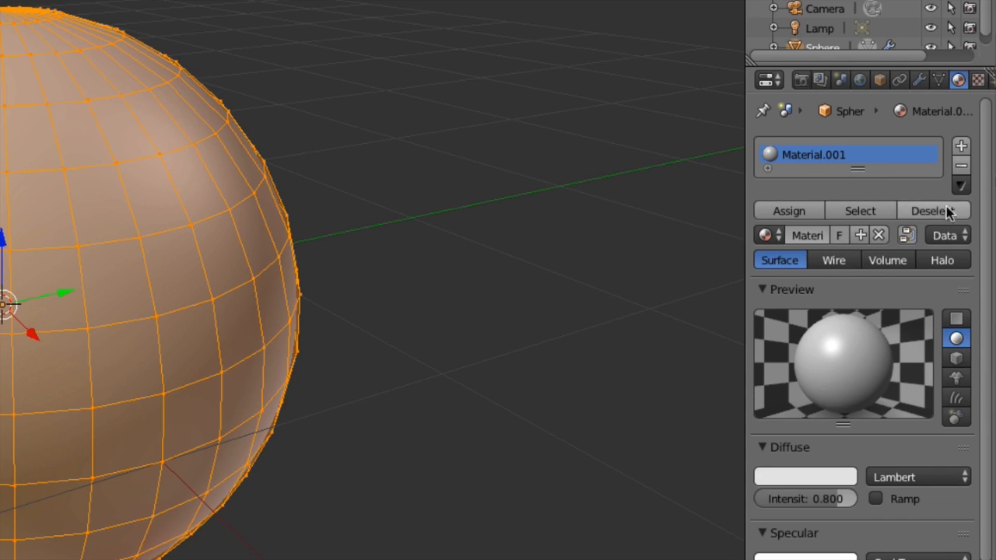
Try the Toon diffuse shader model on the material and restore Lambert.
{"action": "left_click_drag", "start_coordinate": [987, 196], "coordinate": [985, 241]}
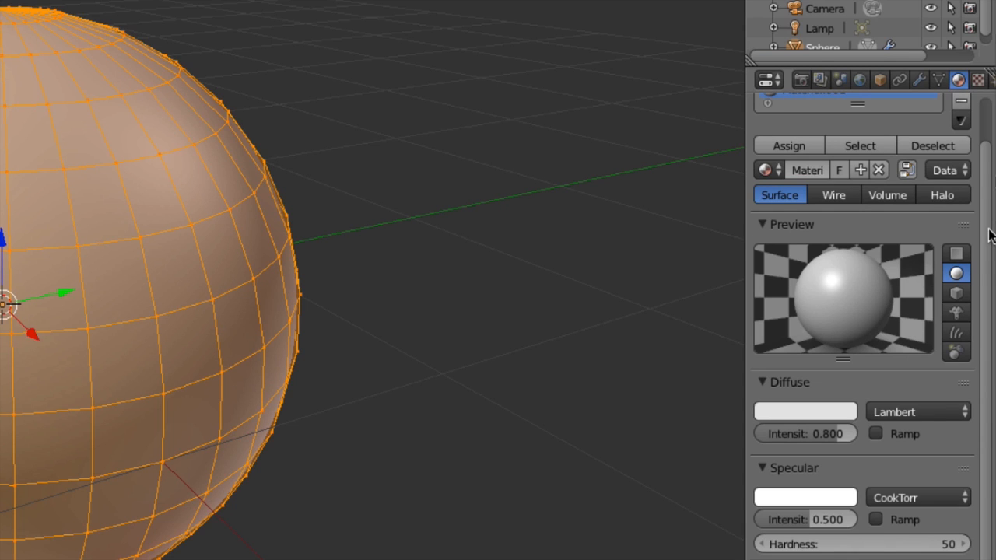
{"action": "left_click", "coordinate": [951, 414]}
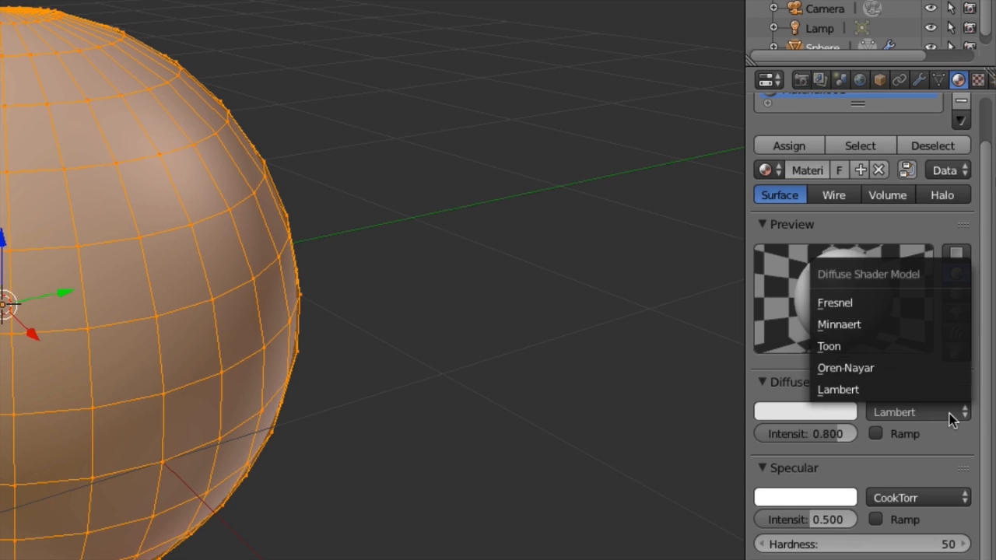
{"action": "left_click", "coordinate": [840, 347]}
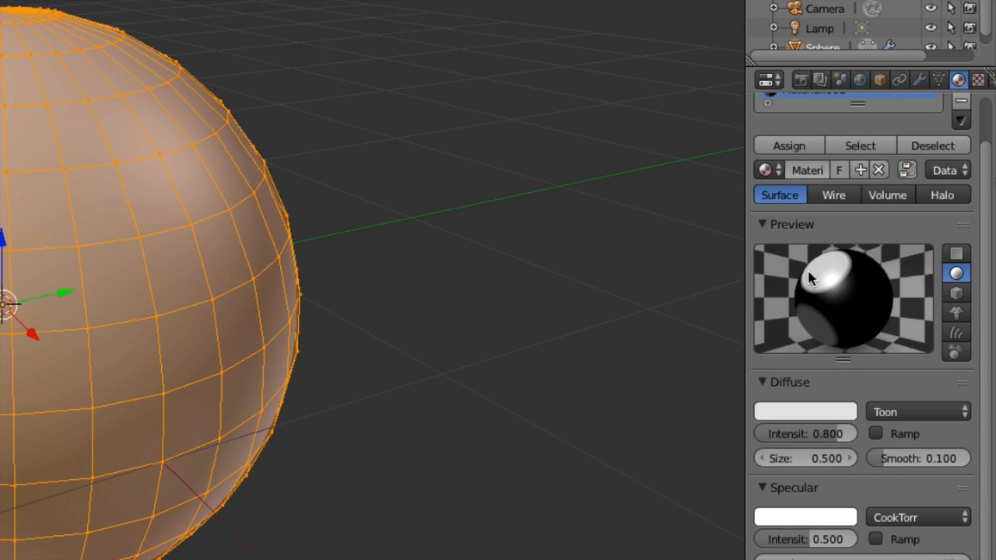
{"action": "left_click", "coordinate": [916, 413]}
{"action": "left_click", "coordinate": [840, 388]}
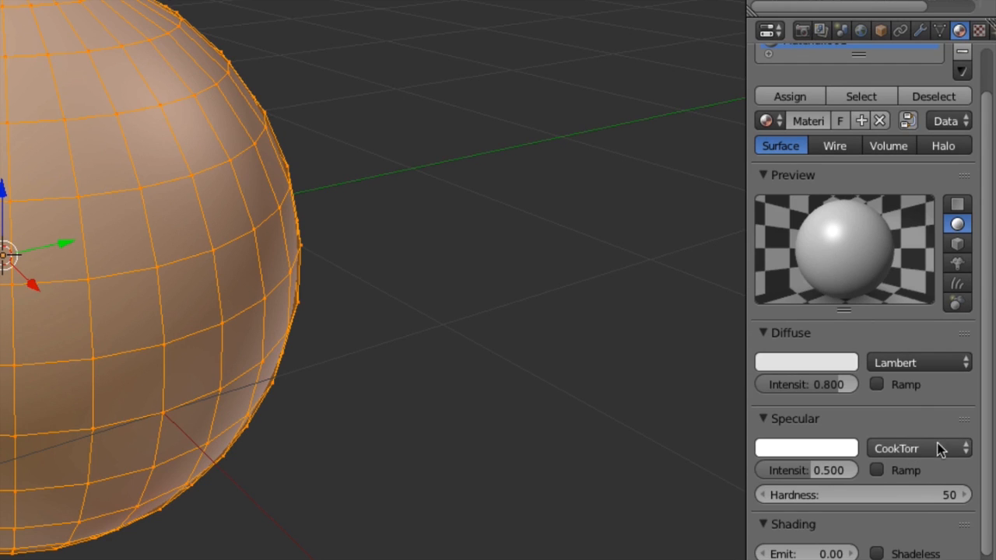
Try the Phong, Blinn and WardIso specular shader models on the material and settle on Phong.
{"action": "left_click", "coordinate": [933, 448]}
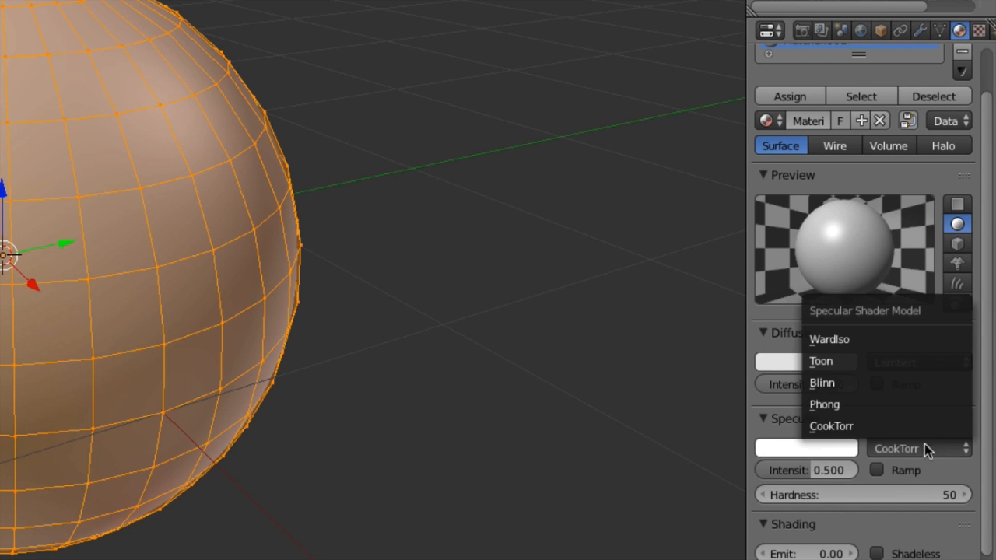
{"action": "left_click", "coordinate": [832, 406]}
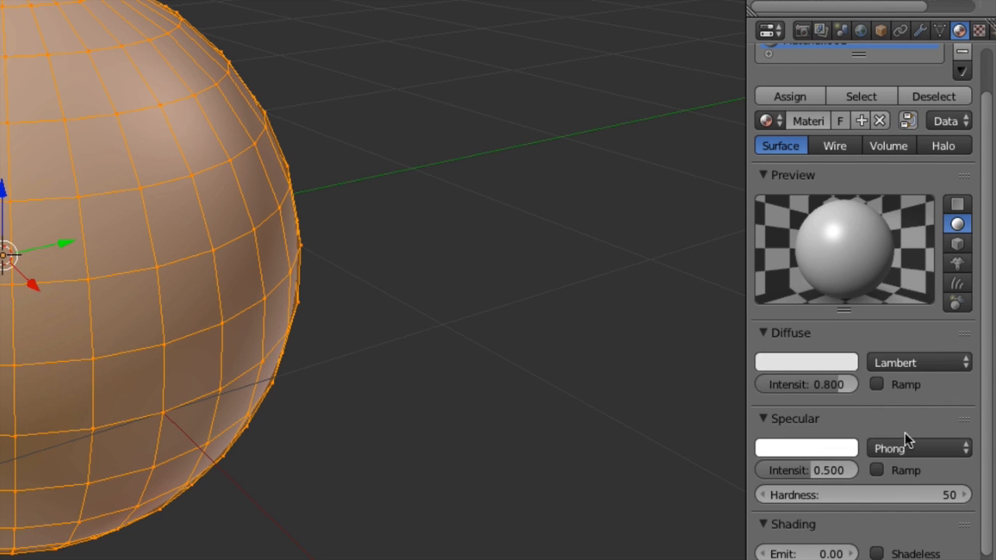
{"action": "left_click", "coordinate": [924, 450]}
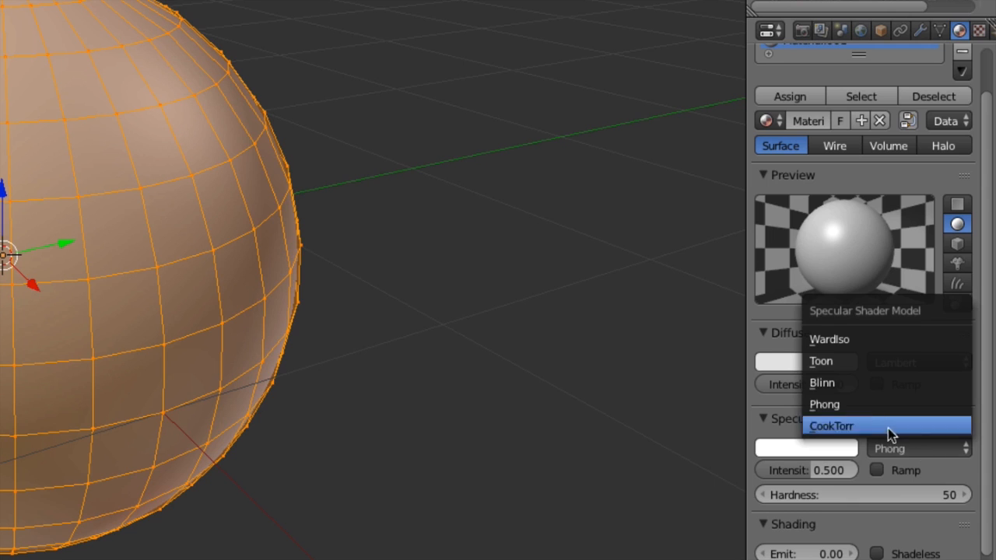
{"action": "left_click", "coordinate": [831, 385]}
{"action": "left_click", "coordinate": [934, 447]}
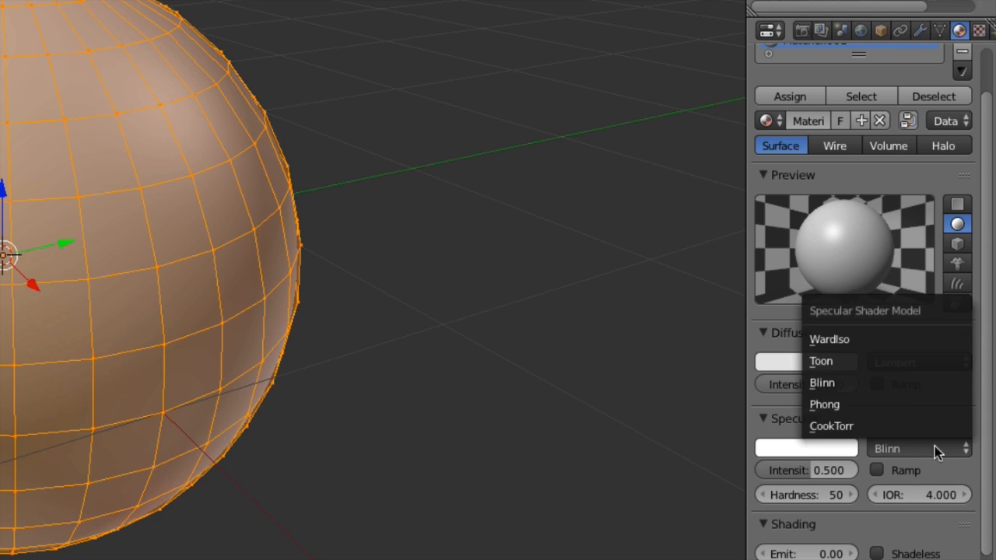
{"action": "left_click", "coordinate": [845, 343]}
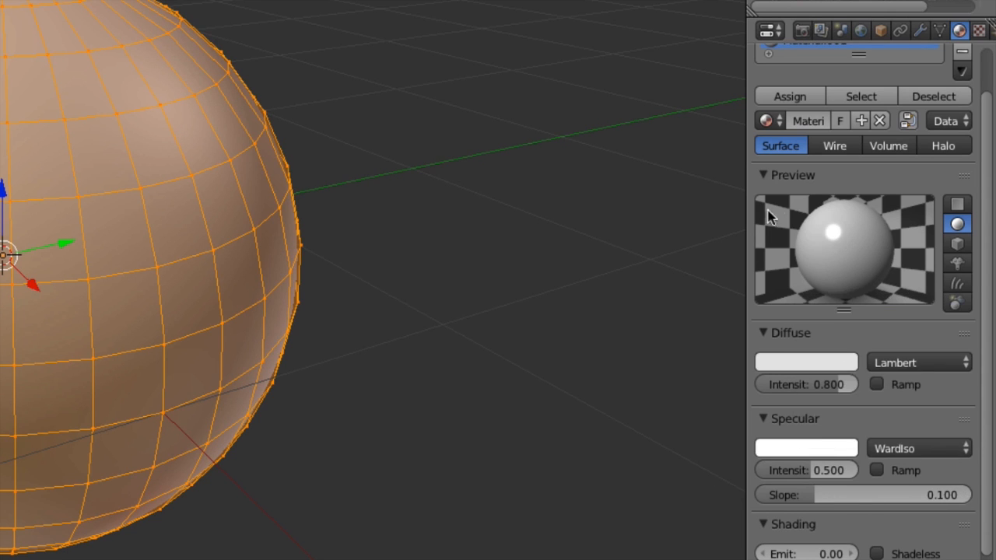
{"action": "left_click", "coordinate": [933, 451]}
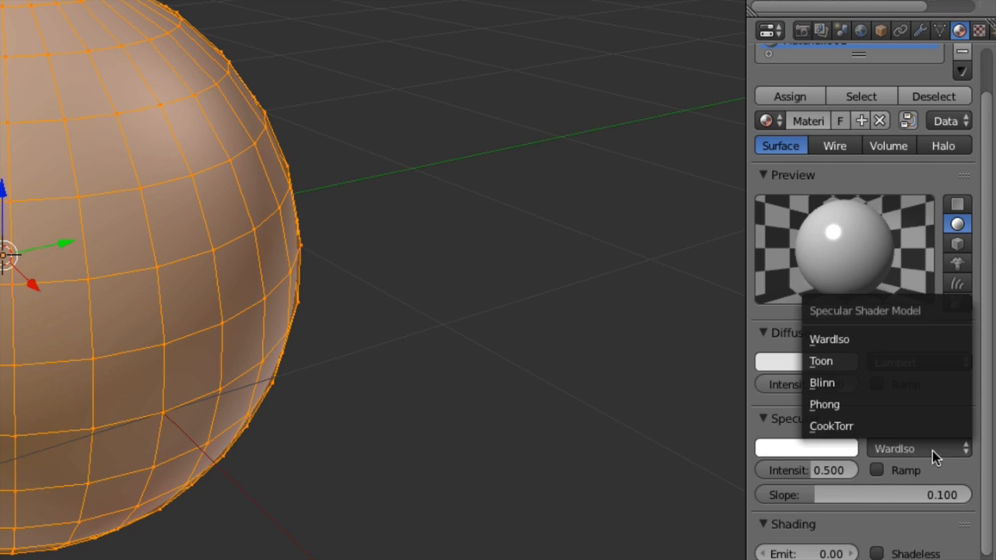
{"action": "left_click", "coordinate": [831, 405]}
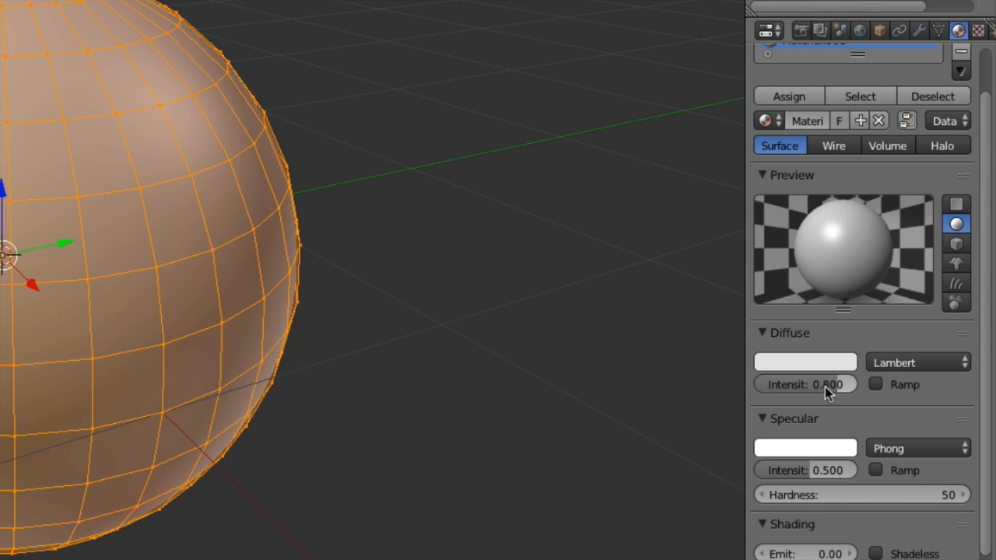
Set the material's diffuse color to orange, about RGB 0.800, 0.325, 0.002, and assign the material to the selected sphere mesh.
{"action": "left_click", "coordinate": [825, 366]}
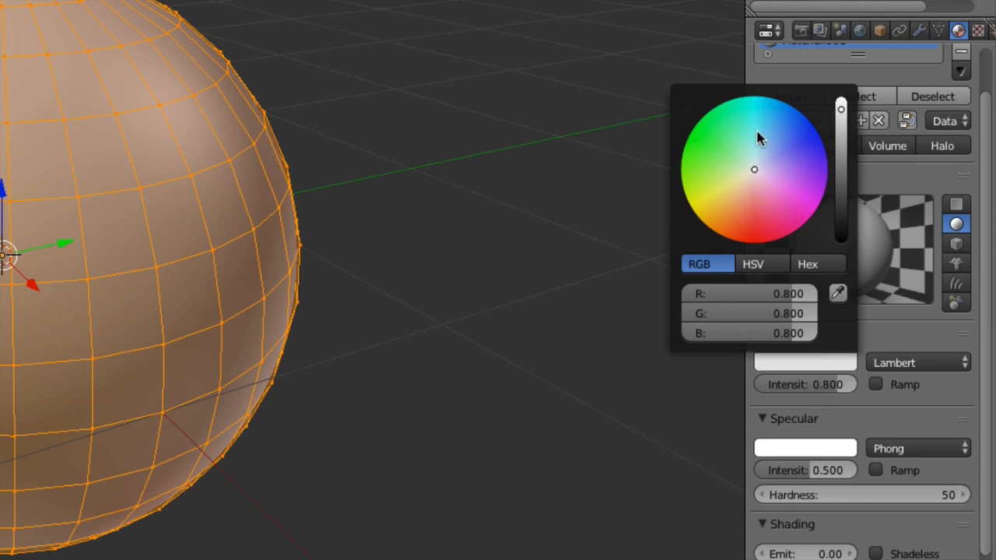
{"action": "left_click", "coordinate": [820, 365]}
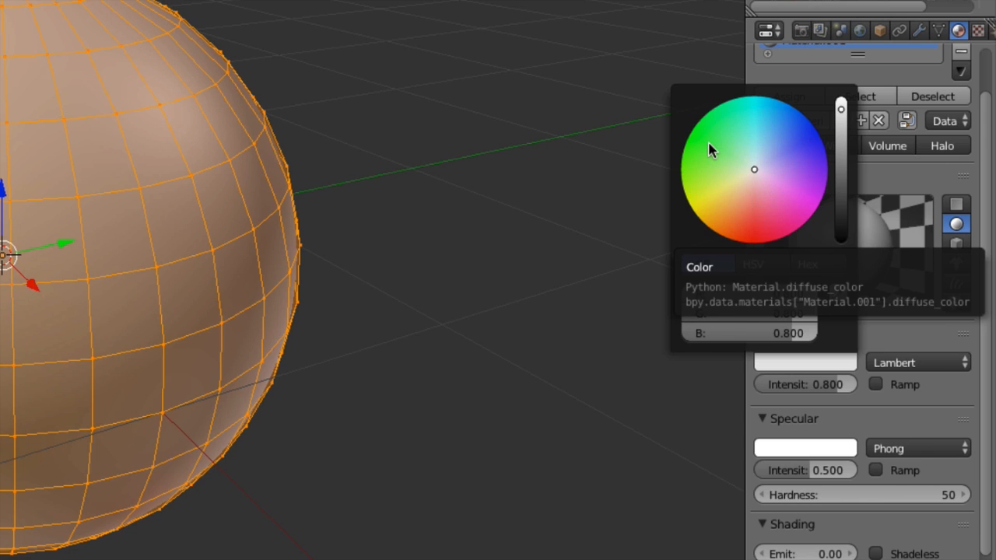
{"action": "mouse_move", "coordinate": [750, 167]}
{"action": "left_mouse_down"}
{"action": "mouse_move", "coordinate": [703, 203]}
{"action": "mouse_move", "coordinate": [714, 205]}
{"action": "mouse_move", "coordinate": [701, 193]}
{"action": "mouse_move", "coordinate": [709, 226]}
{"action": "left_mouse_up"}
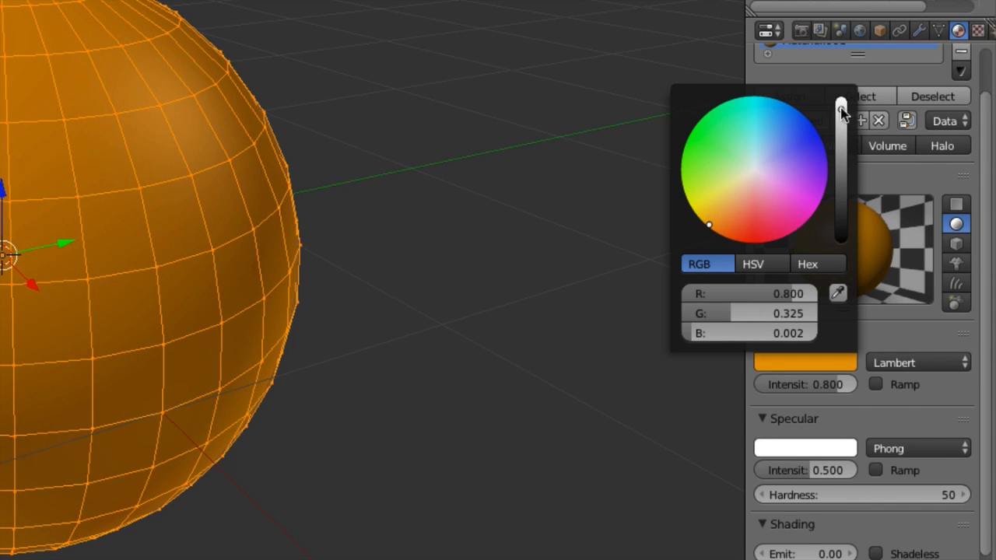
{"action": "mouse_move", "coordinate": [840, 107]}
{"action": "left_mouse_down"}
{"action": "mouse_move", "coordinate": [841, 175]}
{"action": "mouse_move", "coordinate": [840, 110]}
{"action": "left_mouse_up"}
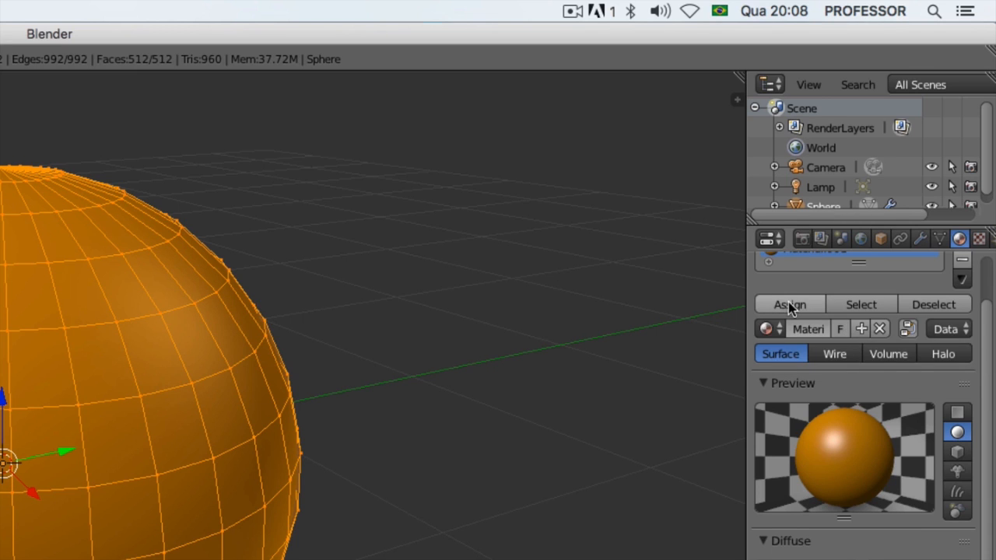
{"action": "left_click", "coordinate": [788, 302]}
Add a new Clouds texture to the sphere's material and switch the texture preview to Material.
{"action": "scroll", "coordinate": [839, 517], "scroll_direction": "up", "scroll_amount": 3}
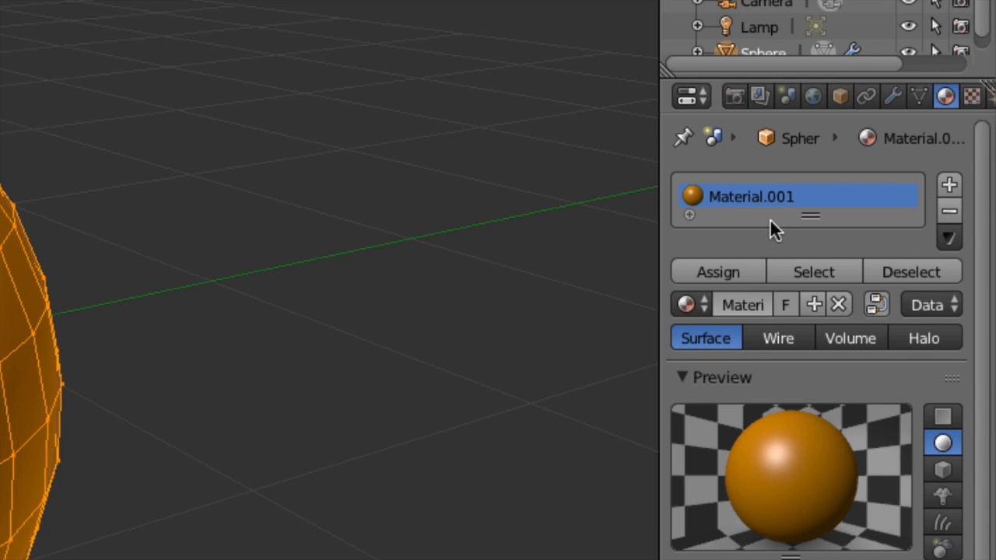
{"action": "left_click", "coordinate": [972, 96]}
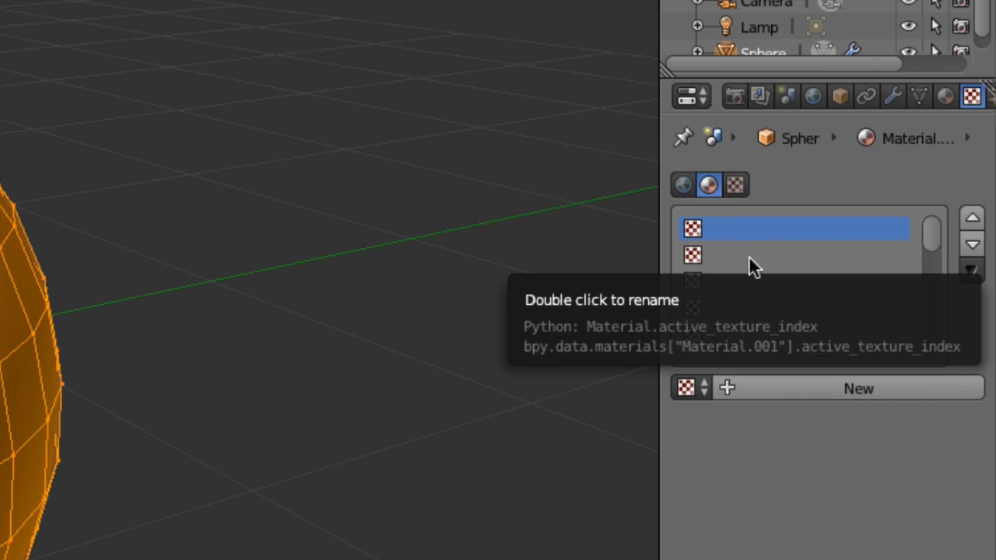
{"action": "left_click", "coordinate": [839, 391]}
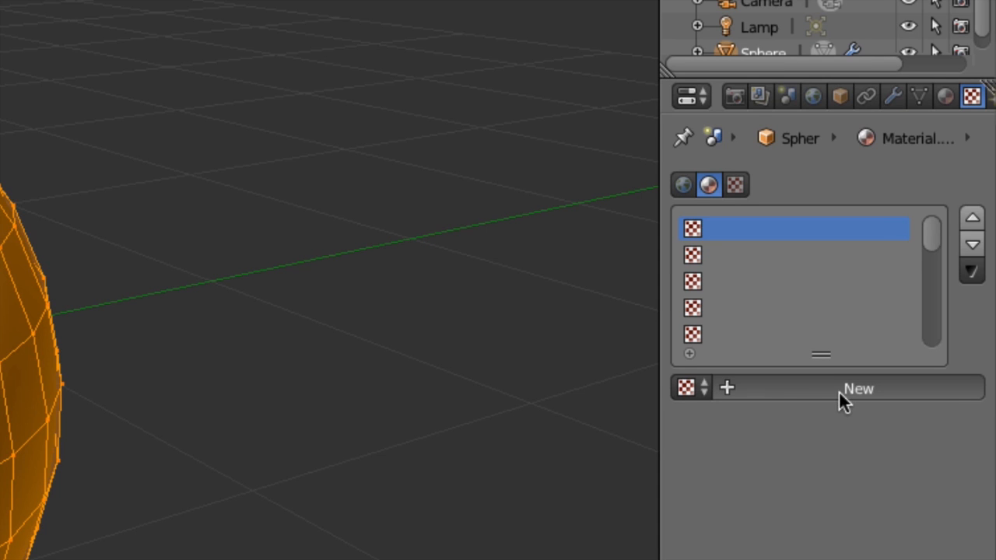
{"action": "double_click", "coordinate": [839, 391]}
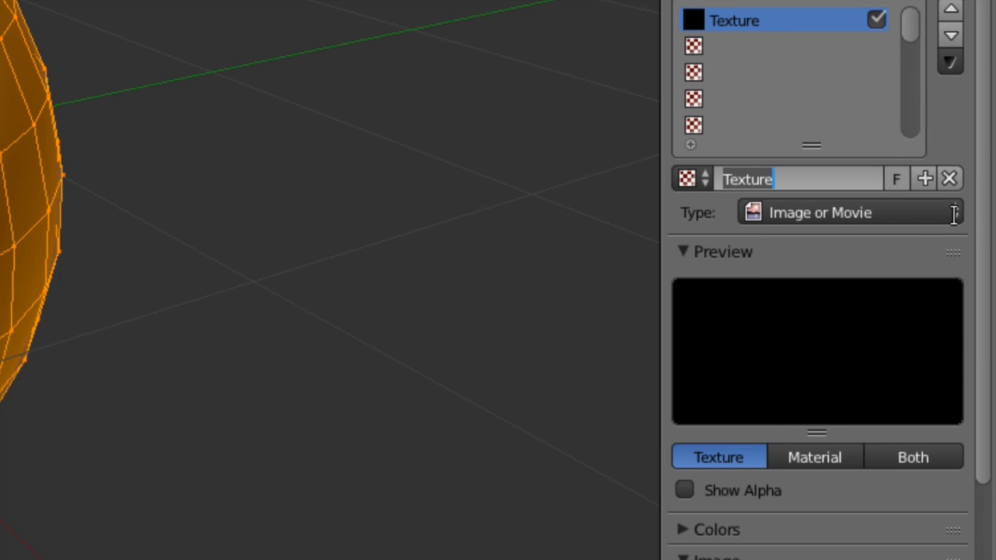
{"action": "left_click", "coordinate": [956, 213]}
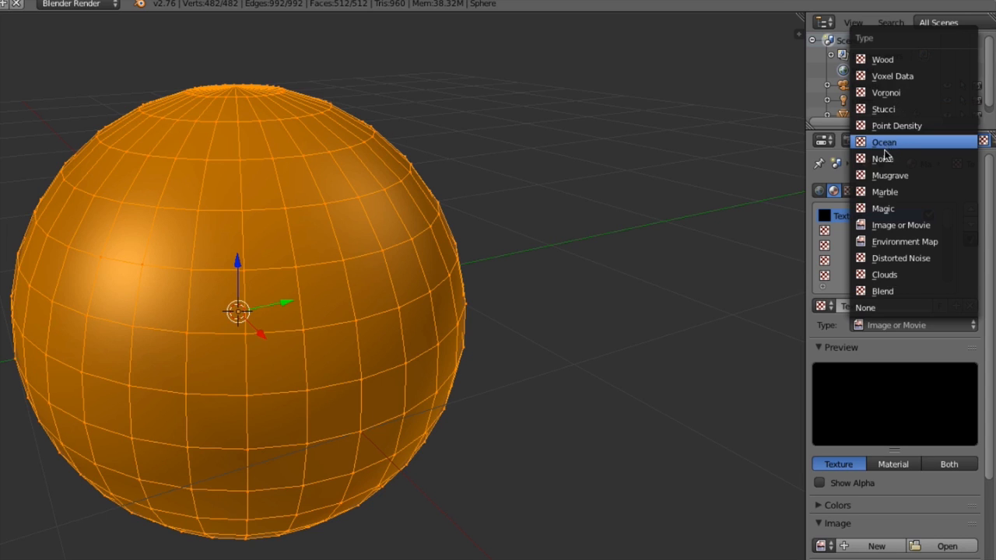
{"action": "left_click", "coordinate": [888, 277]}
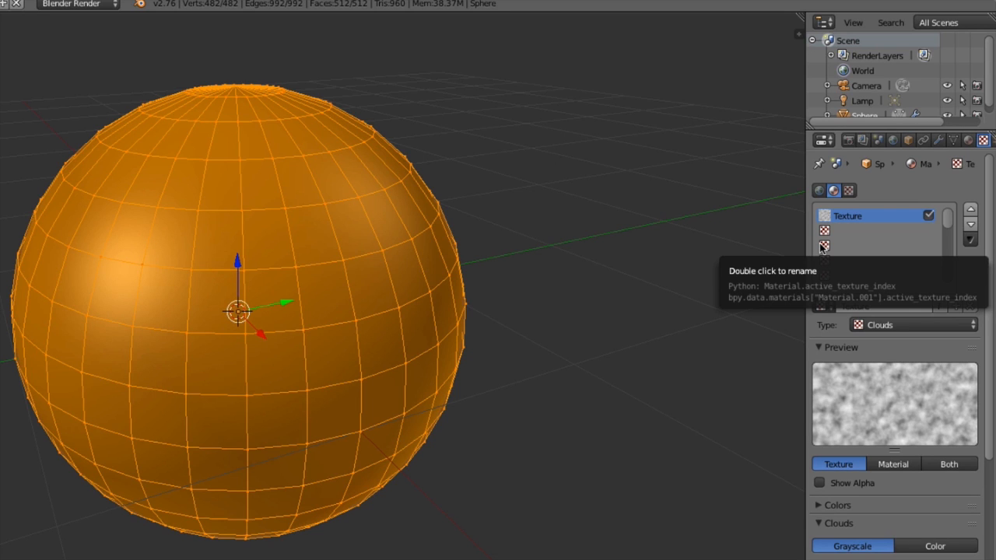
{"action": "left_click", "coordinate": [893, 465]}
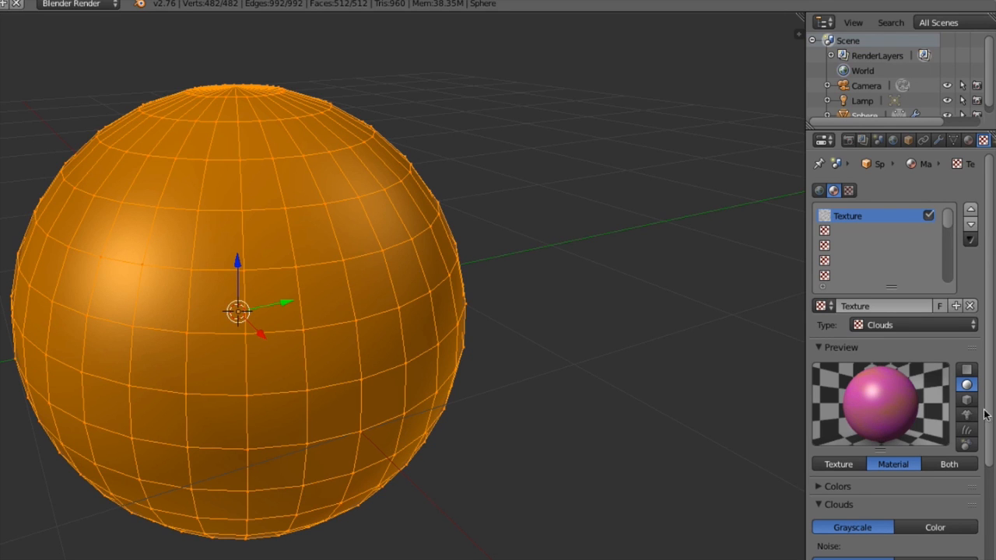
{"action": "left_click_drag", "start_coordinate": [990, 374], "coordinate": [987, 559]}
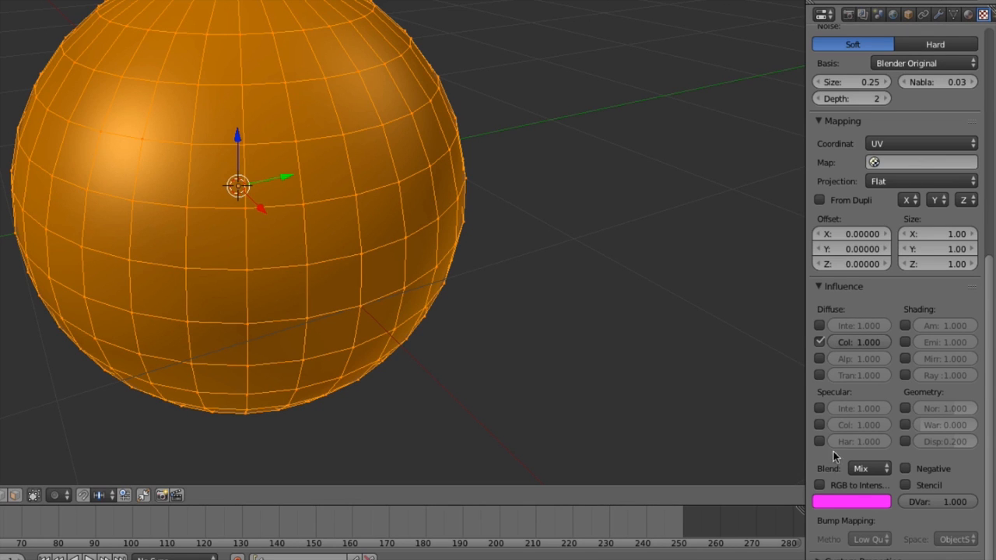
Set the Clouds texture's influence color to blue and check it in the material preview.
{"action": "left_click", "coordinate": [864, 505]}
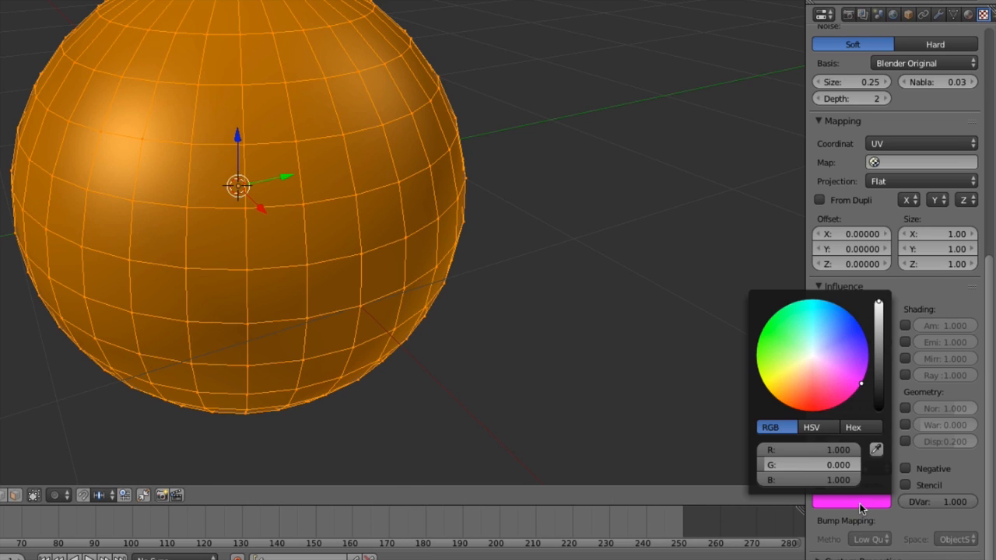
{"action": "left_click", "coordinate": [857, 342]}
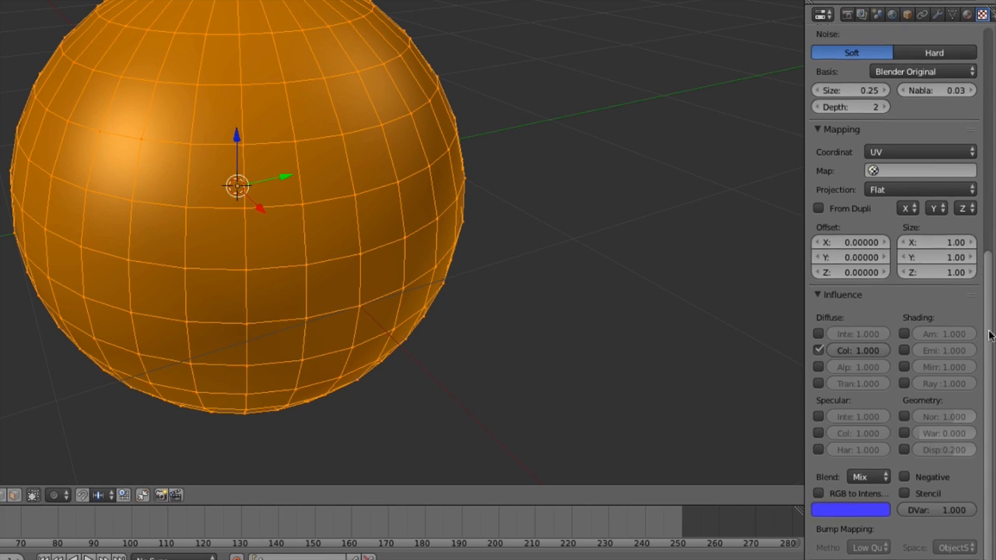
{"action": "scroll", "coordinate": [973, 312], "scroll_direction": "up", "scroll_amount": 8}
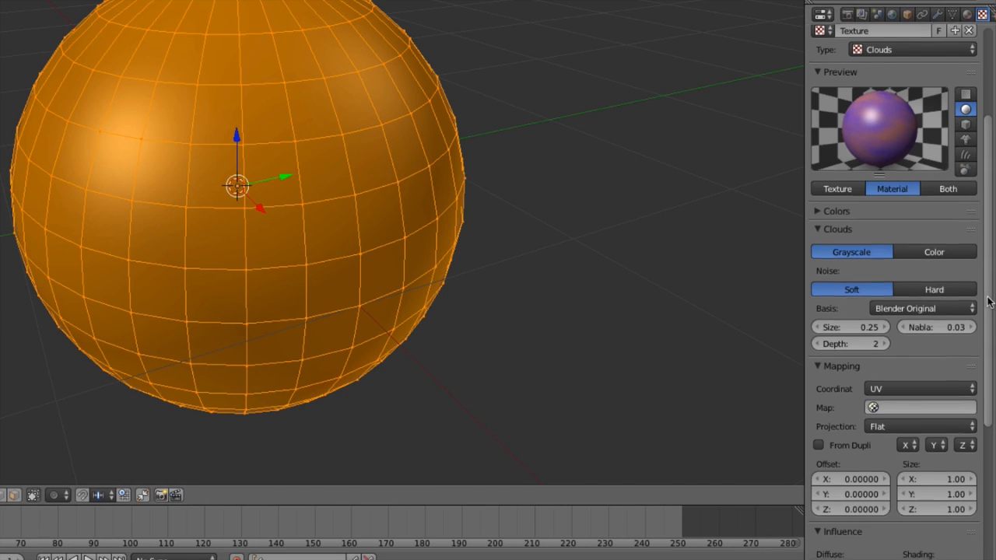
{"action": "scroll", "coordinate": [986, 308], "scroll_direction": "down", "scroll_amount": 1}
Disable the texture's diffuse Color influence and check the material preview.
{"action": "left_click_drag", "start_coordinate": [985, 309], "coordinate": [985, 433]}
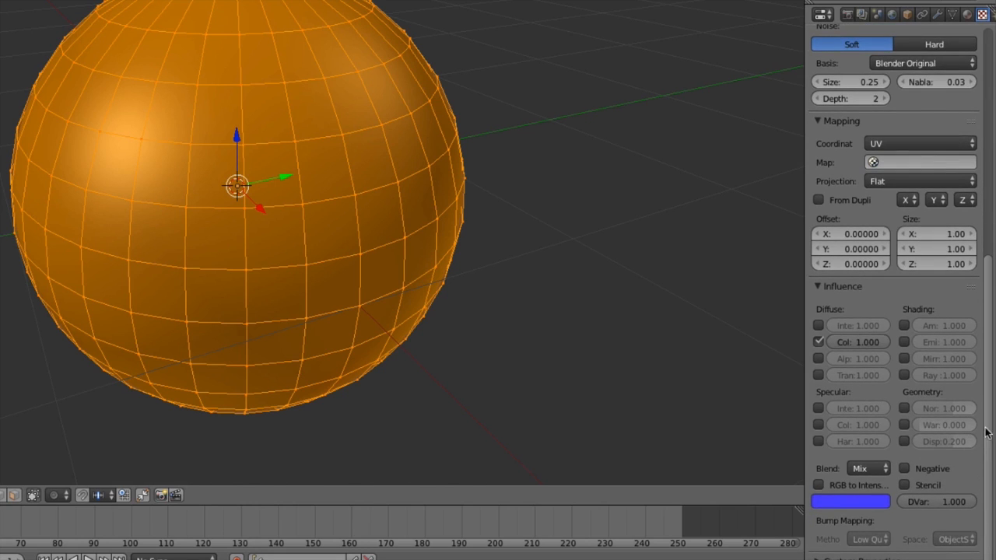
{"action": "left_click", "coordinate": [821, 346]}
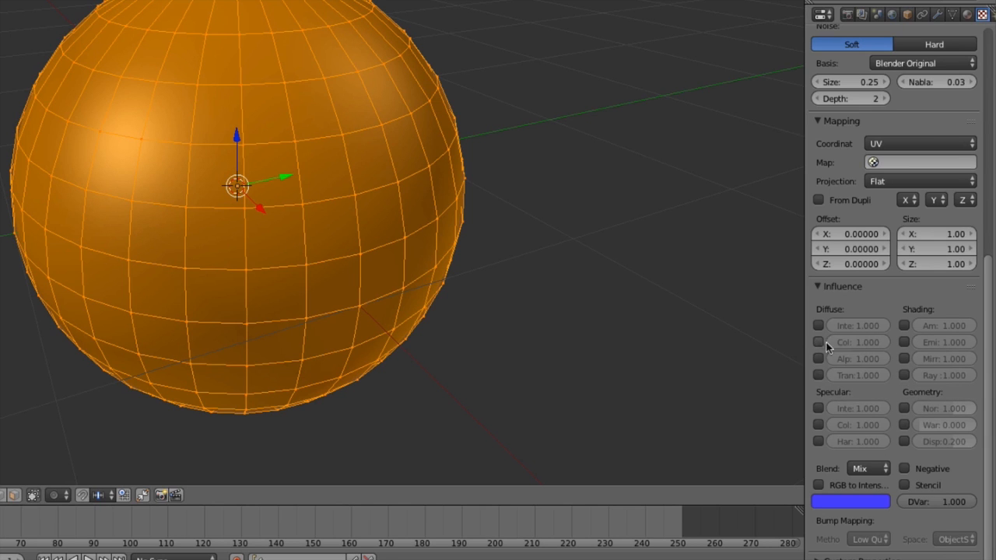
{"action": "left_click_drag", "start_coordinate": [992, 352], "coordinate": [995, 277]}
{"action": "scroll", "coordinate": [880, 160], "scroll_direction": "up", "scroll_amount": 5}
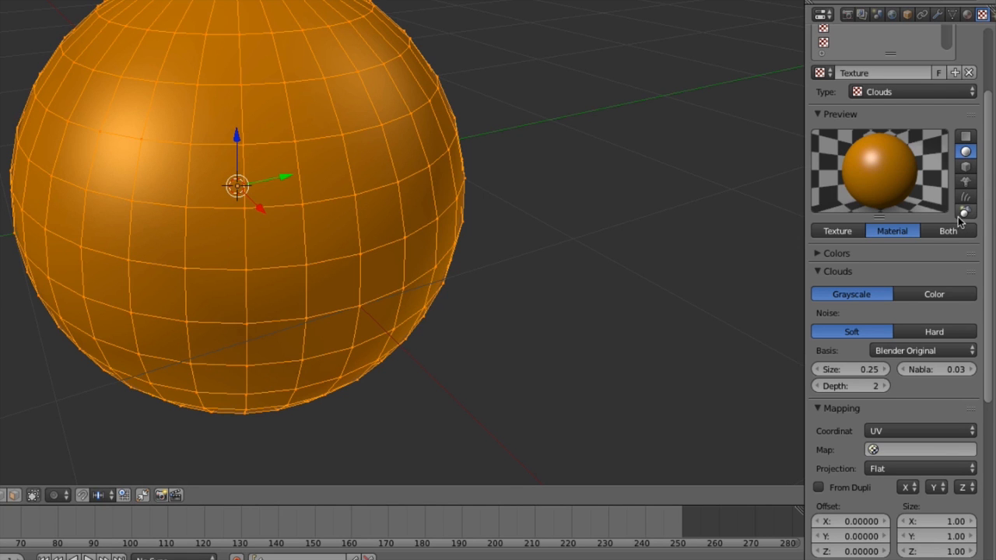
Enable the texture's geometry Normal influence and check the material preview.
{"action": "left_click_drag", "start_coordinate": [988, 264], "coordinate": [984, 307]}
{"action": "scroll", "coordinate": [984, 307], "scroll_direction": "down", "scroll_amount": 7}
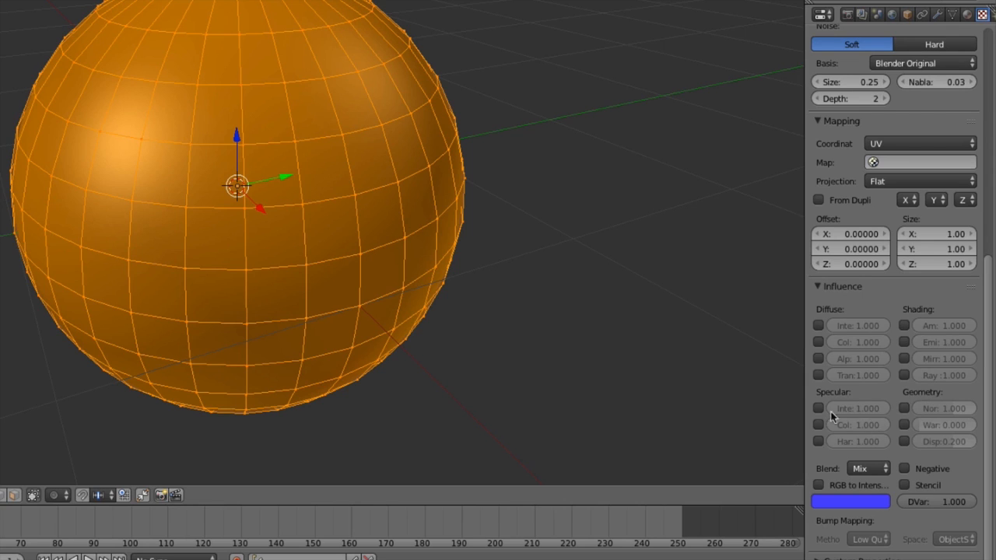
{"action": "left_click", "coordinate": [903, 408]}
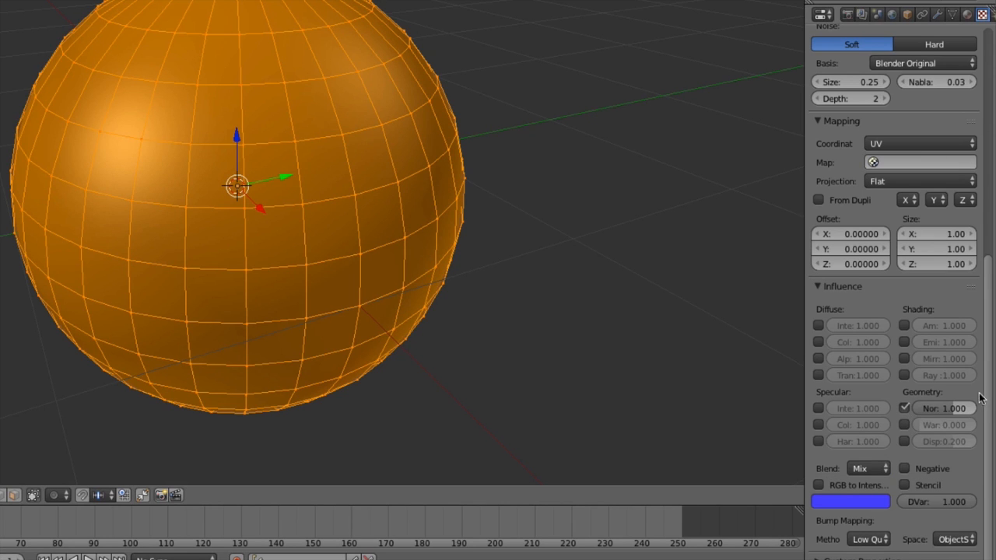
{"action": "left_click_drag", "start_coordinate": [988, 397], "coordinate": [987, 274]}
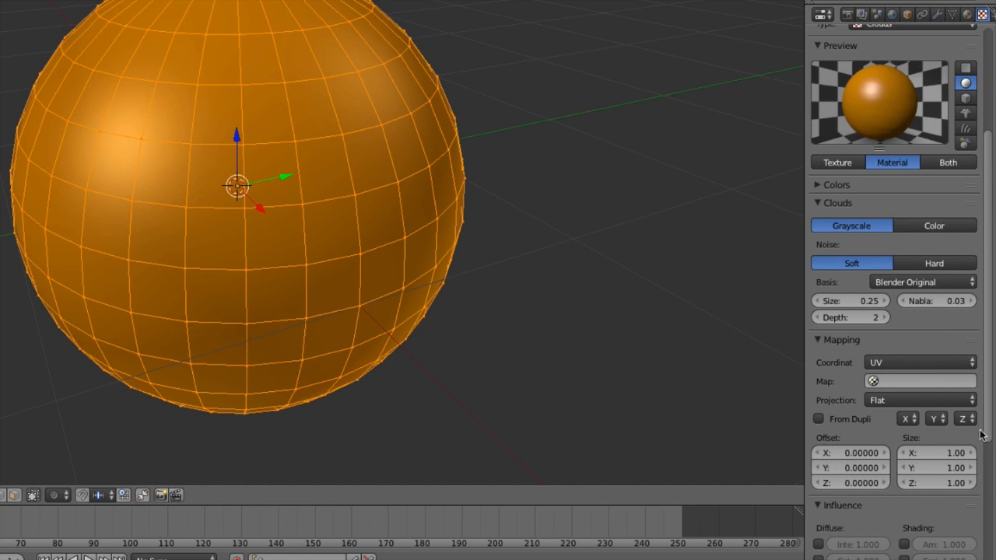
{"action": "left_click_drag", "start_coordinate": [986, 433], "coordinate": [984, 419]}
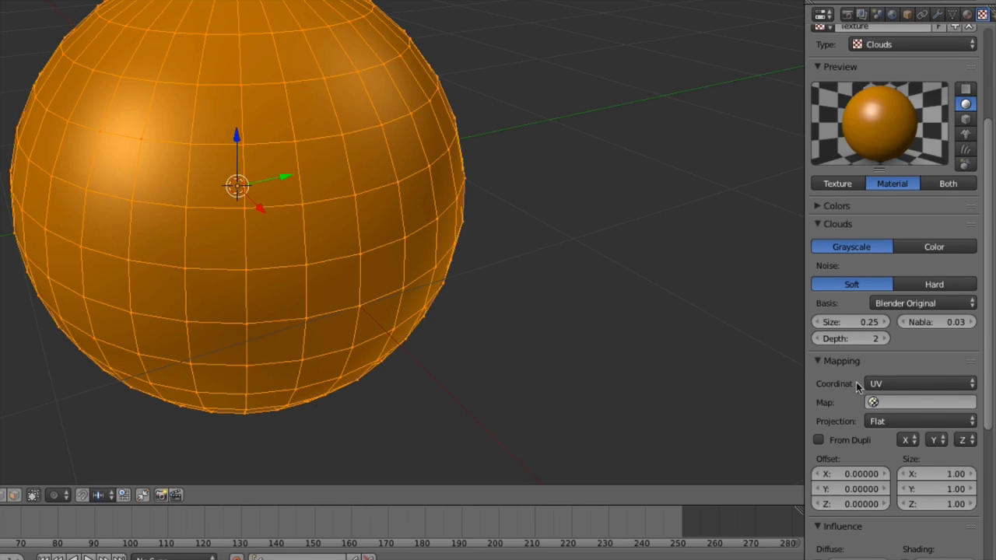
Set the texture mapping coordinates to Generated and the mapping's X size to 2.60.
{"action": "left_click", "coordinate": [909, 385]}
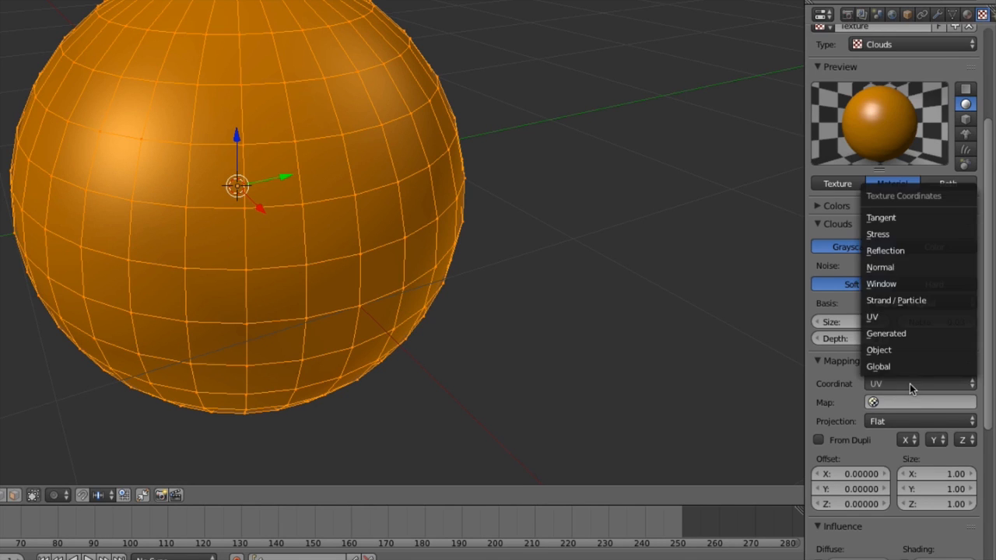
{"action": "left_click", "coordinate": [899, 334]}
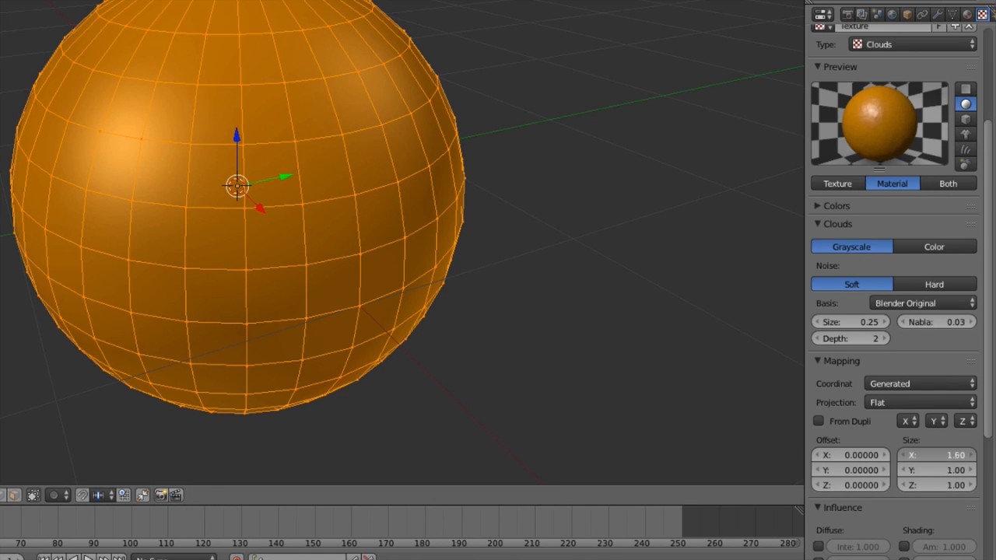
{"action": "left_click_drag", "start_coordinate": [938, 455], "coordinate": [911, 389]}
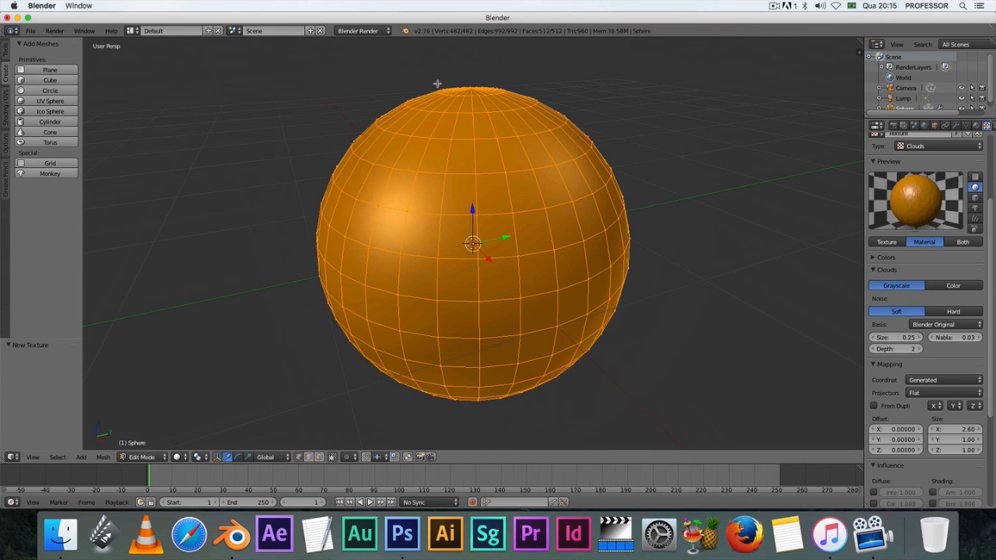
Preview the sphere in Rendered and Material viewport shading, and return the viewport to Solid.
{"action": "left_click", "coordinate": [181, 457]}
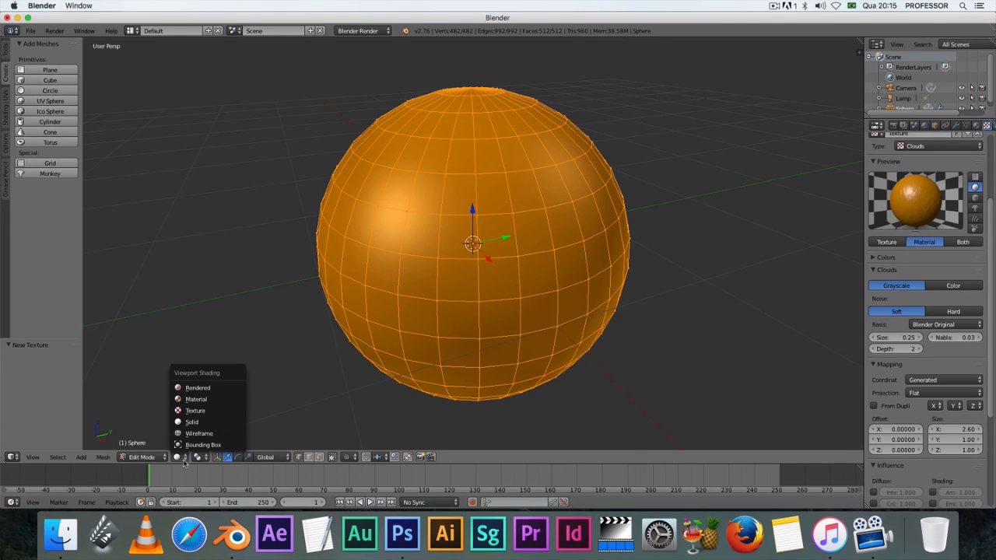
{"action": "left_click", "coordinate": [199, 389]}
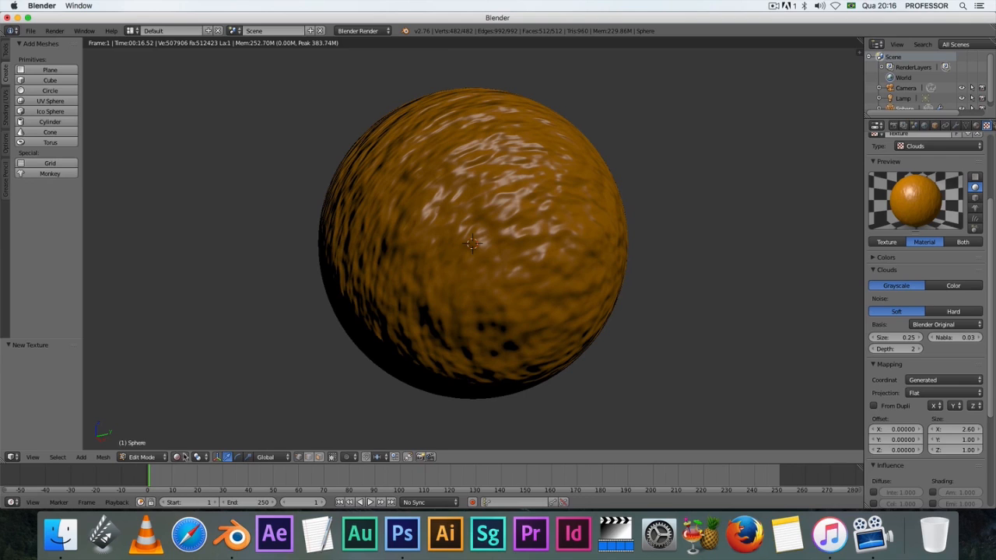
{"action": "left_click", "coordinate": [180, 458]}
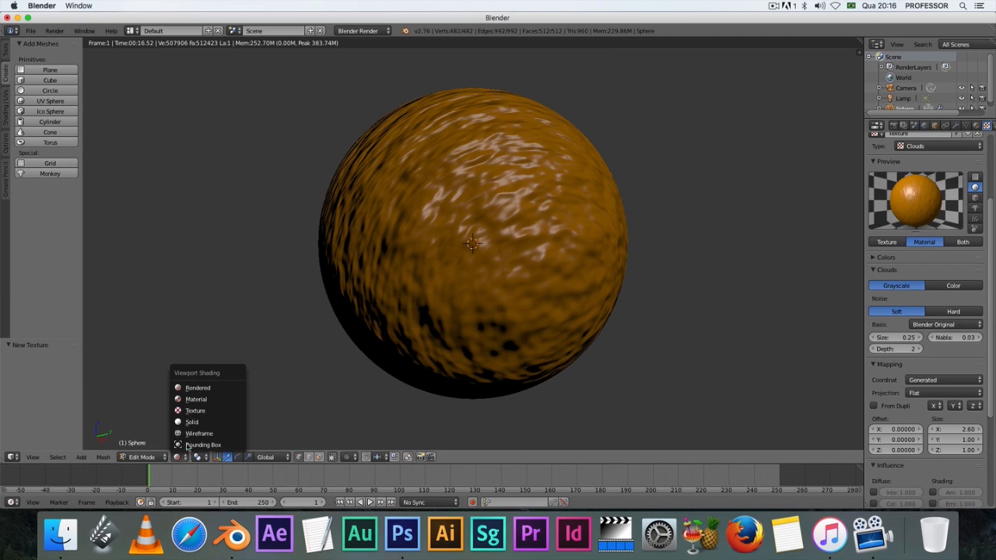
{"action": "left_click", "coordinate": [203, 401]}
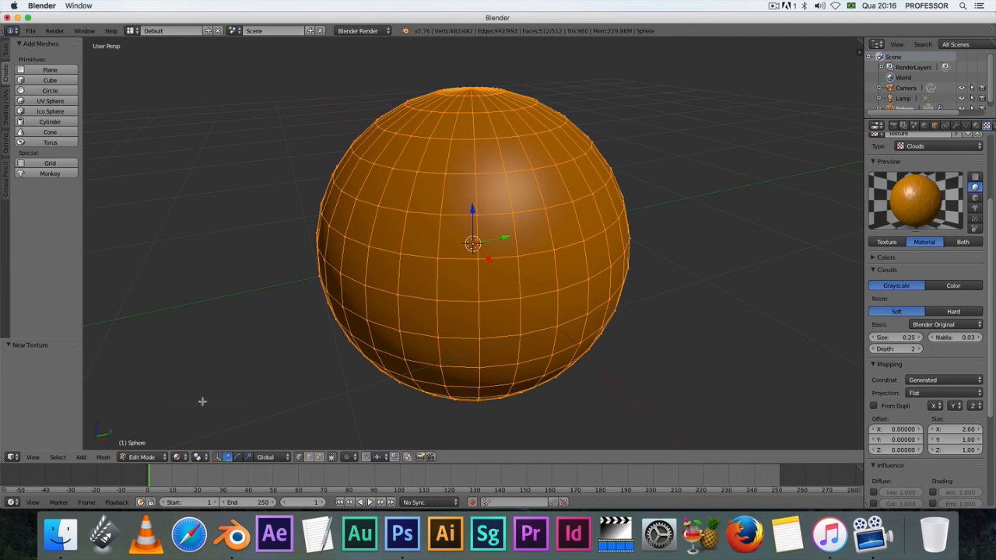
{"action": "left_click", "coordinate": [184, 457]}
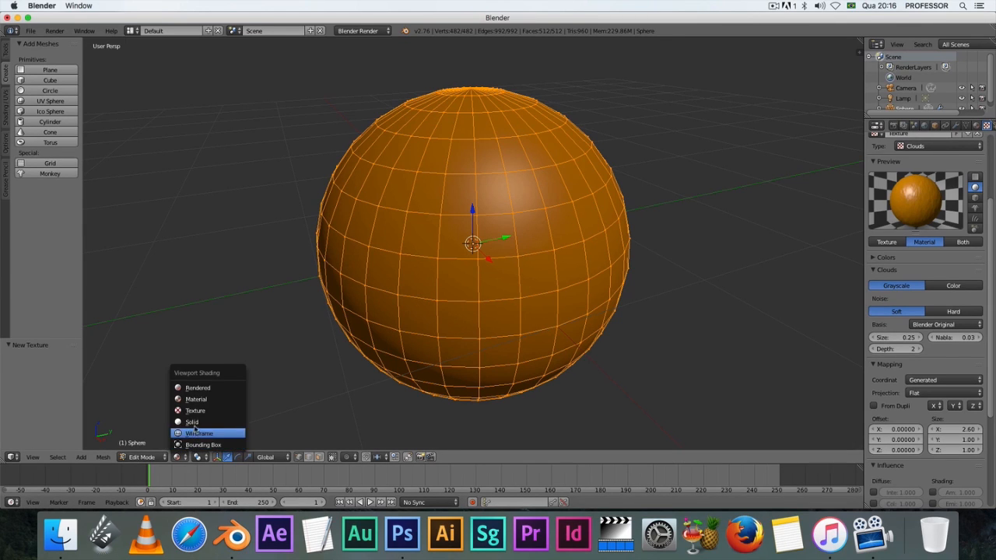
{"action": "left_click", "coordinate": [194, 423]}
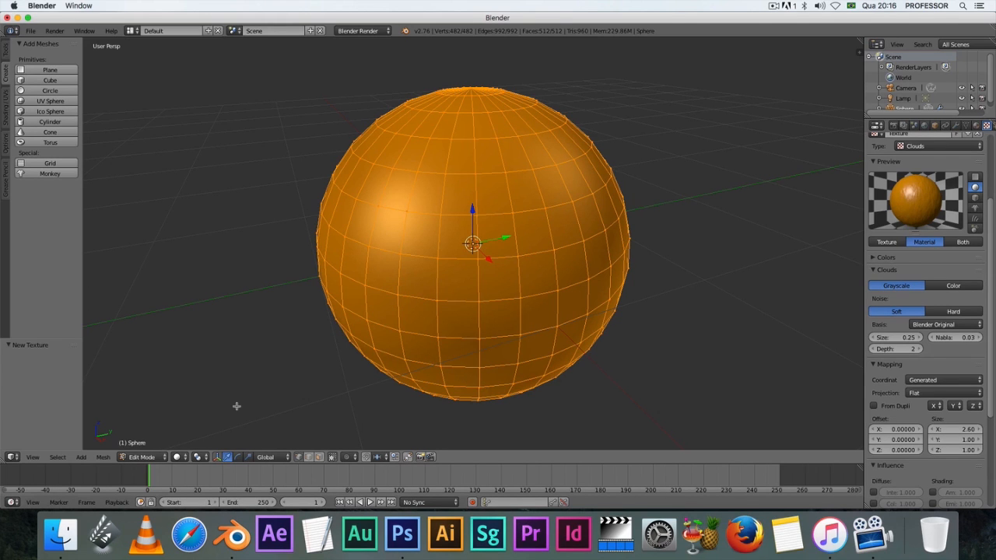
Switch from Edit Mode to Object Mode and delete the lamp from the scene.
{"action": "scroll", "coordinate": [237, 405], "scroll_direction": "down", "scroll_amount": 10}
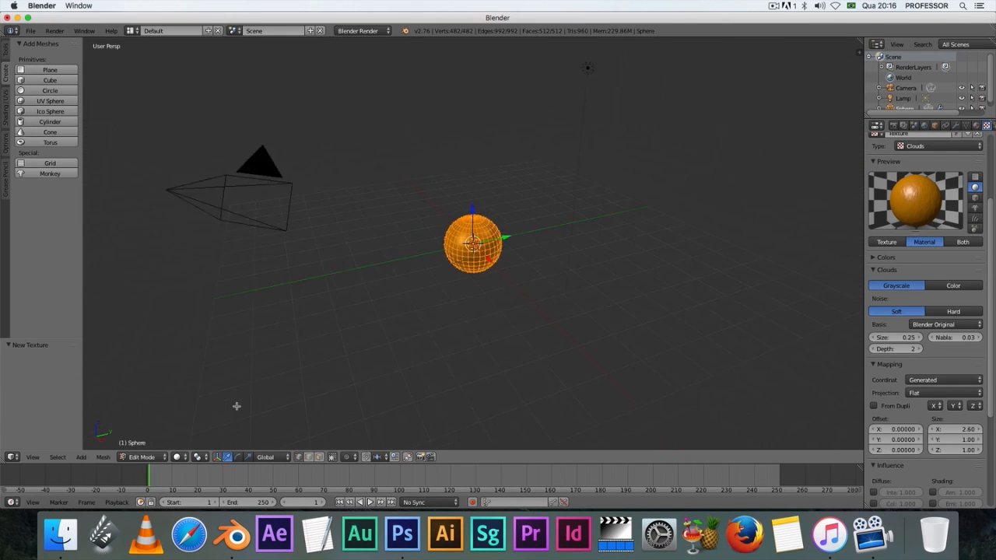
{"action": "scroll", "coordinate": [237, 405], "scroll_direction": "down", "scroll_amount": 2}
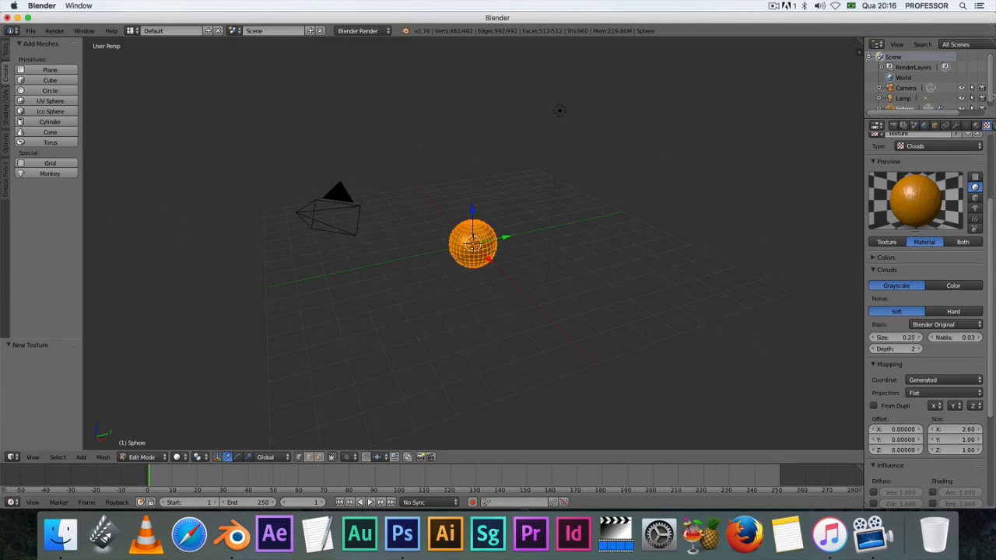
{"action": "left_click", "coordinate": [150, 460]}
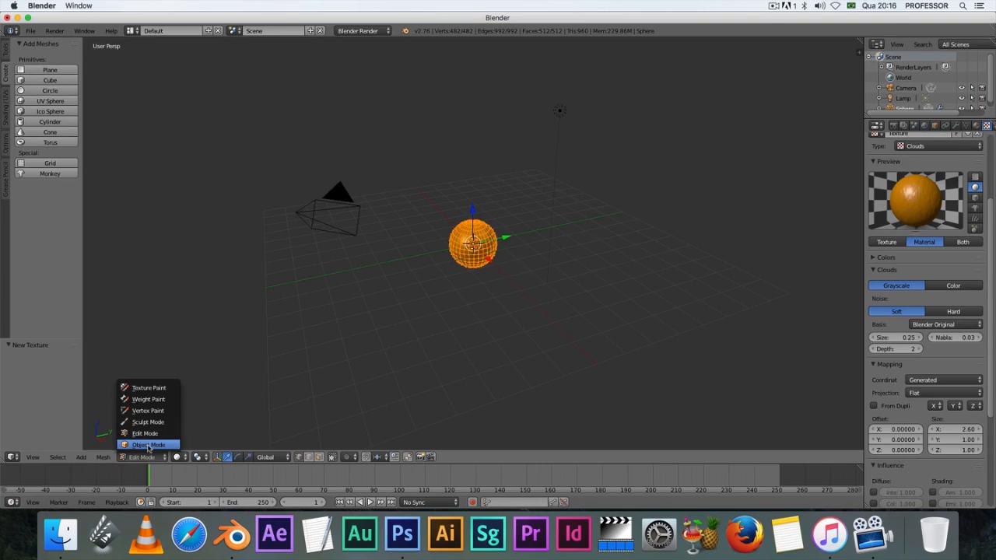
{"action": "left_click", "coordinate": [140, 444]}
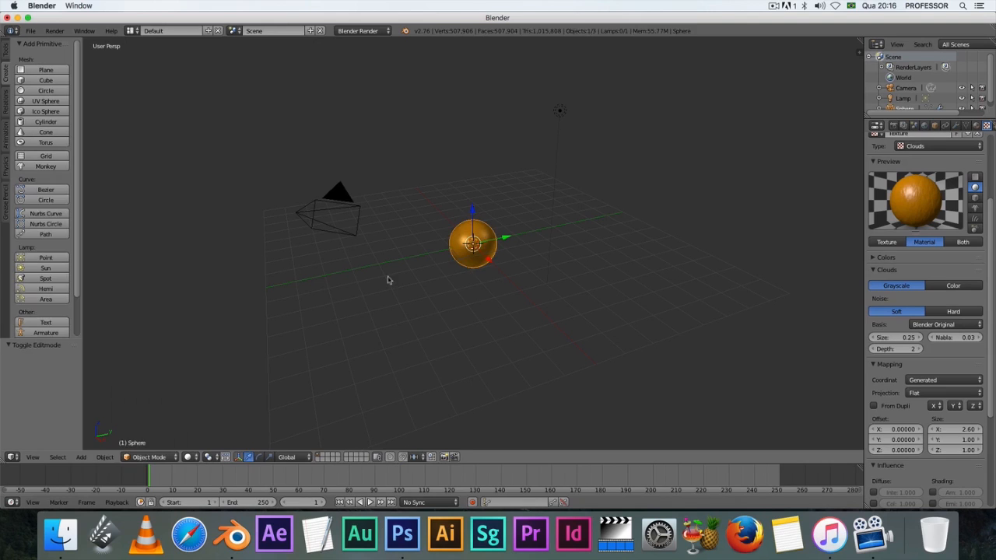
{"action": "right_click", "coordinate": [559, 112]}
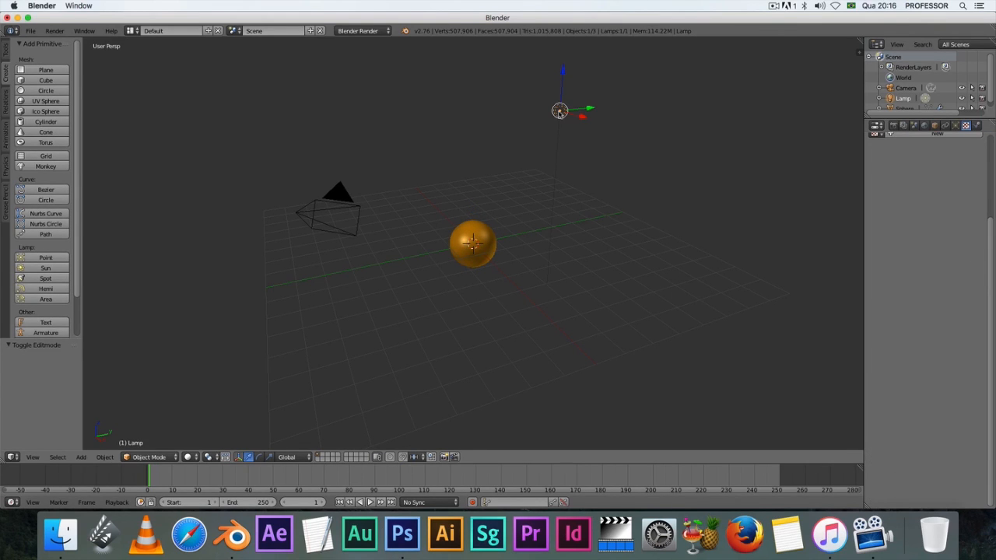
{"action": "key", "text": "x"}
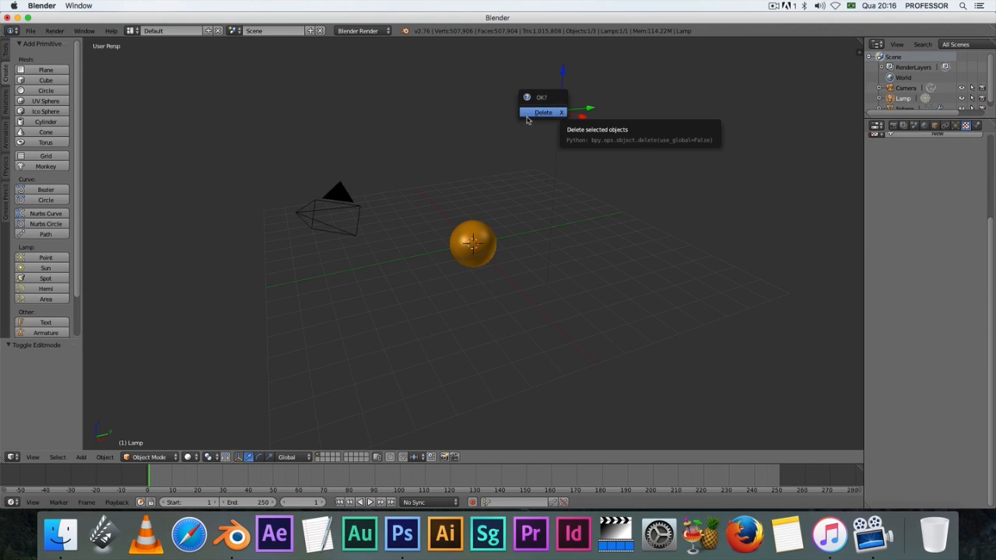
{"action": "left_click", "coordinate": [541, 116]}
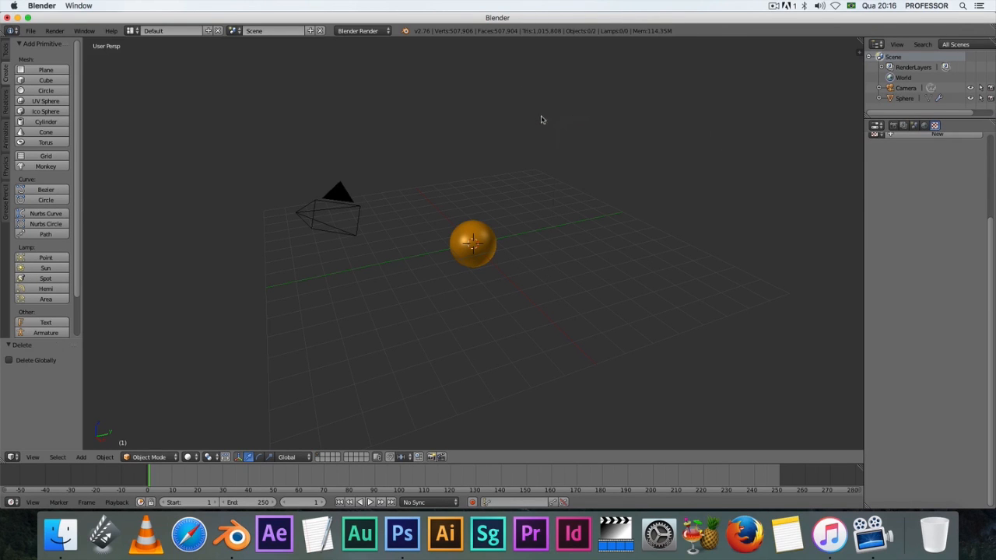
Select and frame the sphere in Object Mode and preview it with Rendered viewport shading.
{"action": "right_click", "coordinate": [487, 231]}
{"action": "key", "text": "KP_Decimal"}
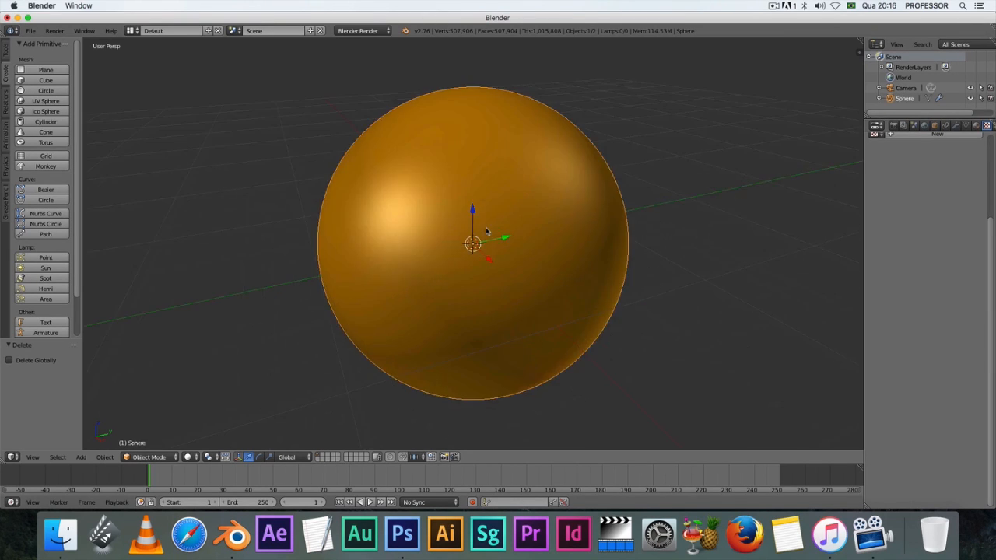
{"action": "left_click", "coordinate": [150, 457]}
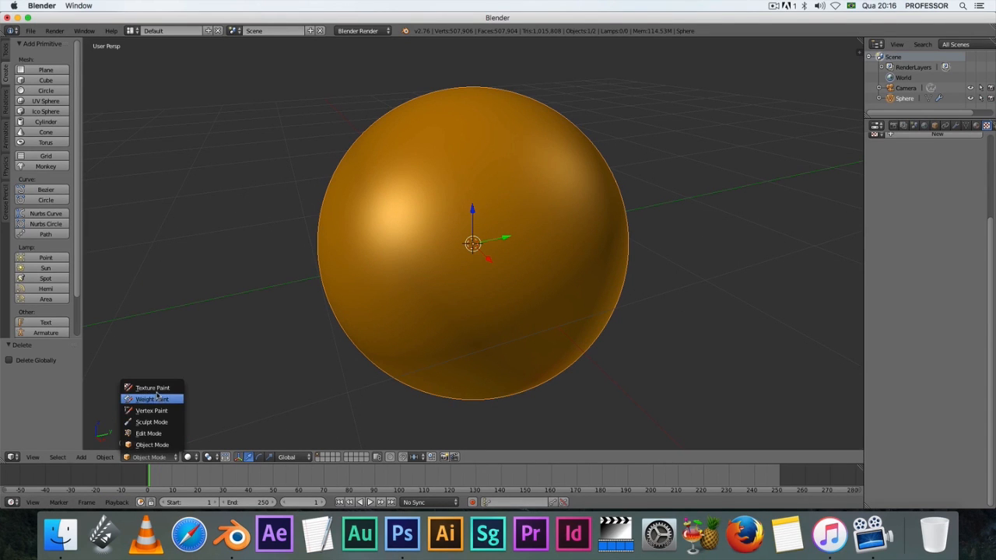
{"action": "left_click", "coordinate": [152, 444]}
{"action": "left_click", "coordinate": [188, 457]}
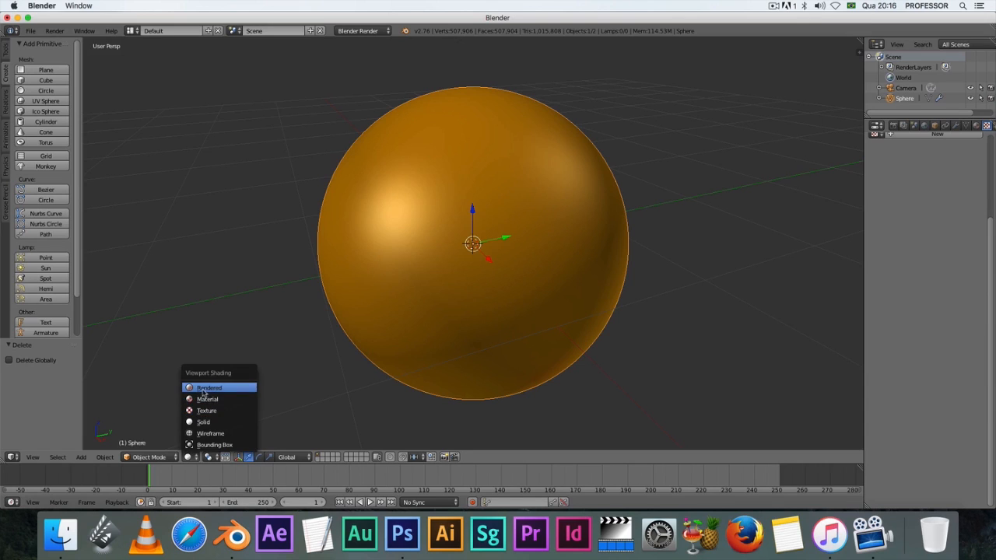
{"action": "left_click", "coordinate": [204, 391]}
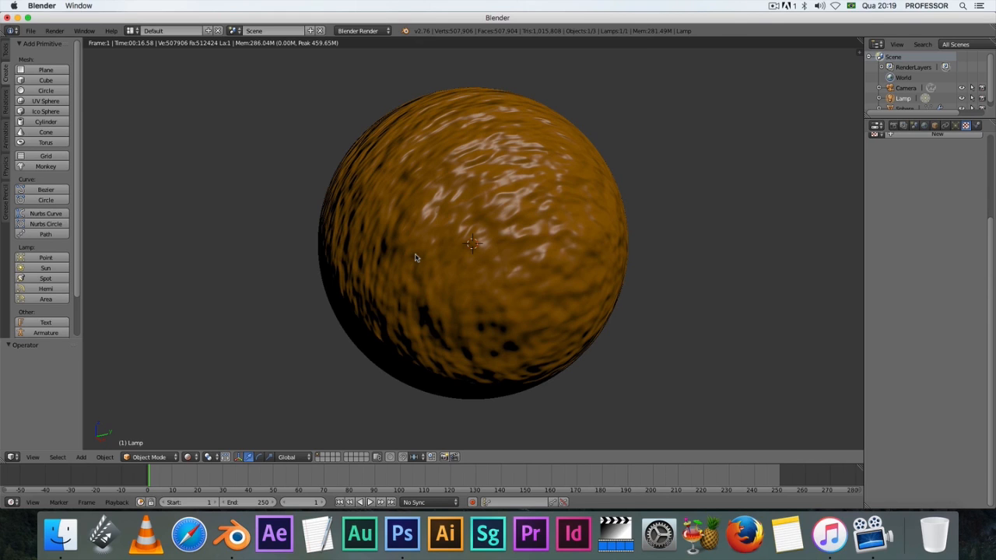
Return the viewport to Solid shading while staying in Object Mode.
{"action": "left_click", "coordinate": [163, 458]}
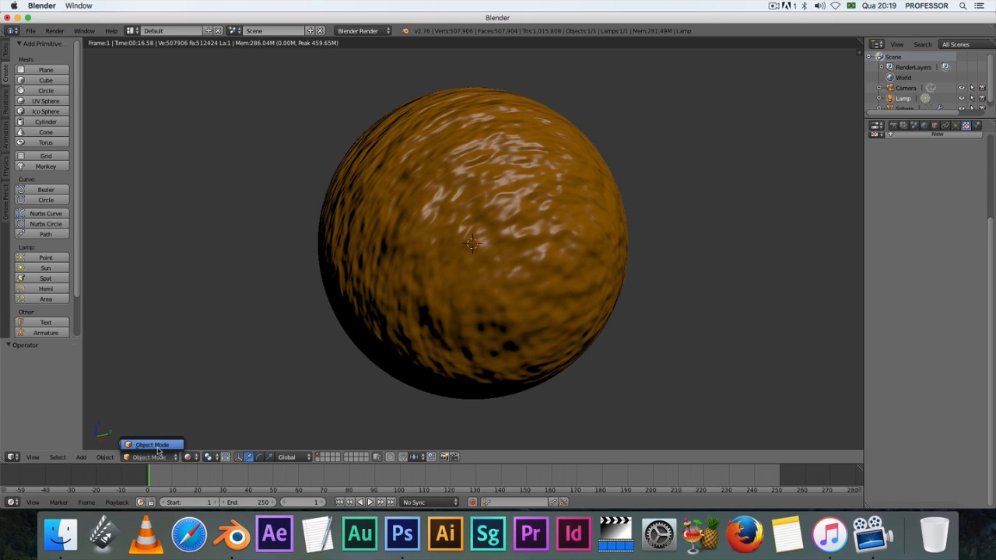
{"action": "left_click", "coordinate": [158, 446]}
{"action": "left_click", "coordinate": [189, 458]}
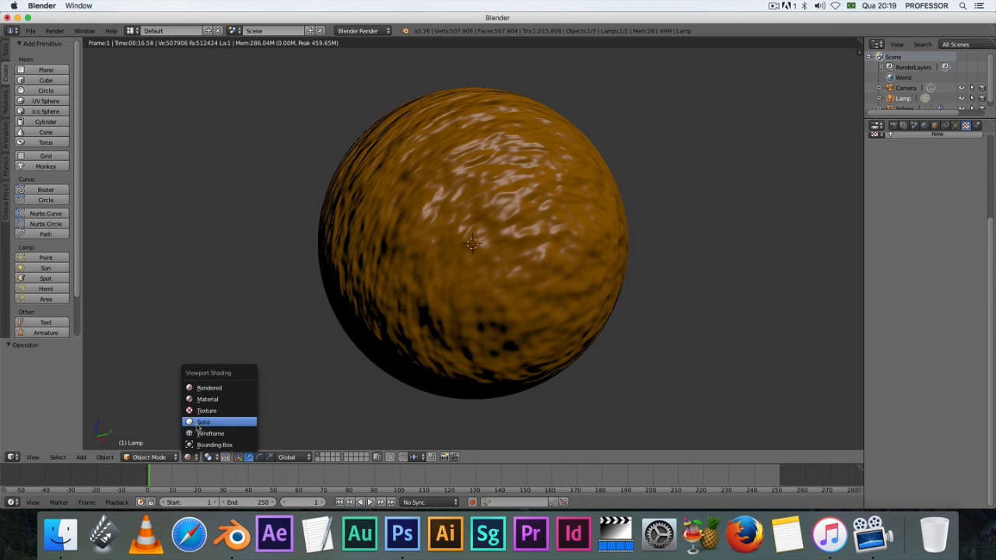
{"action": "left_click", "coordinate": [199, 428]}
Select the sphere and switch it from Object Mode to Edit Mode.
{"action": "left_click", "coordinate": [151, 458]}
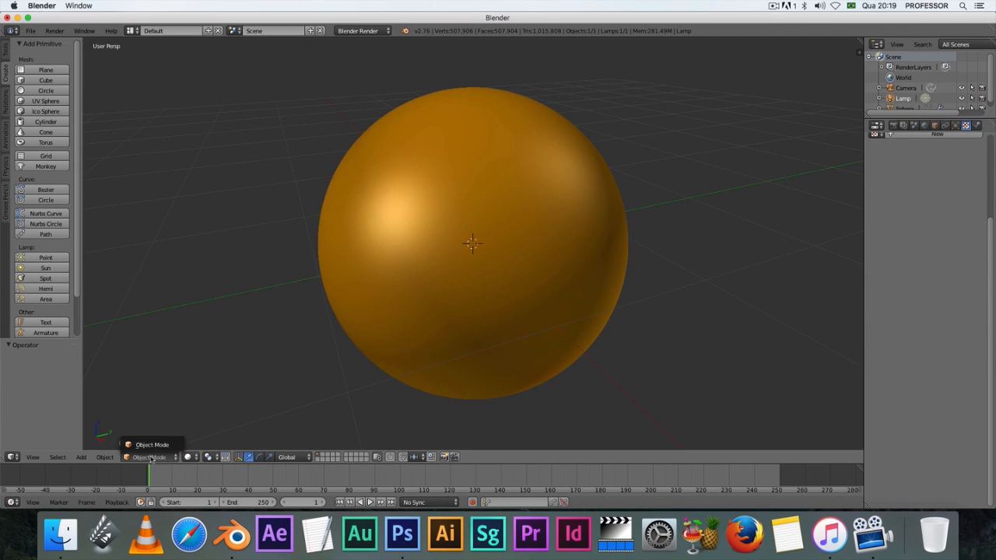
{"action": "left_click", "coordinate": [161, 445]}
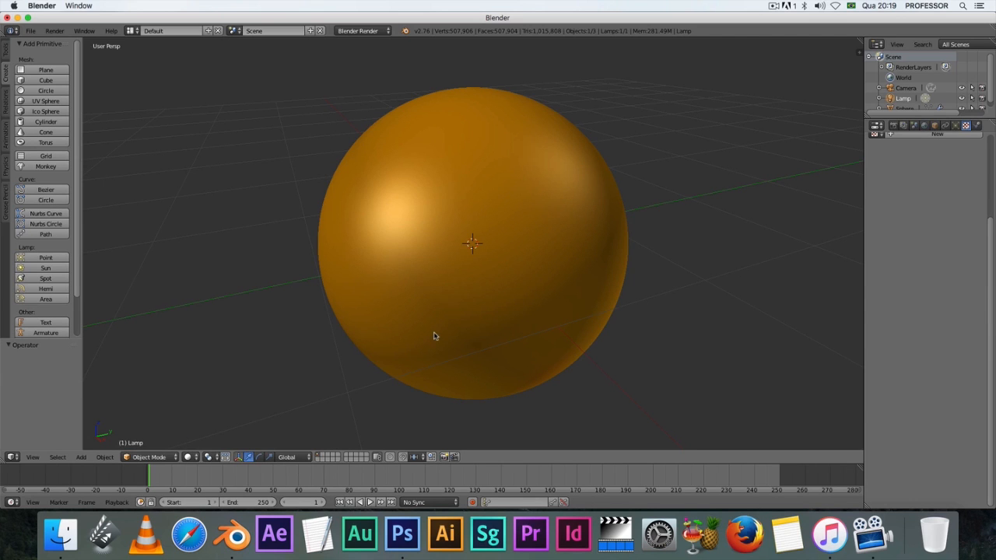
{"action": "right_click", "coordinate": [434, 336]}
{"action": "left_click", "coordinate": [150, 458]}
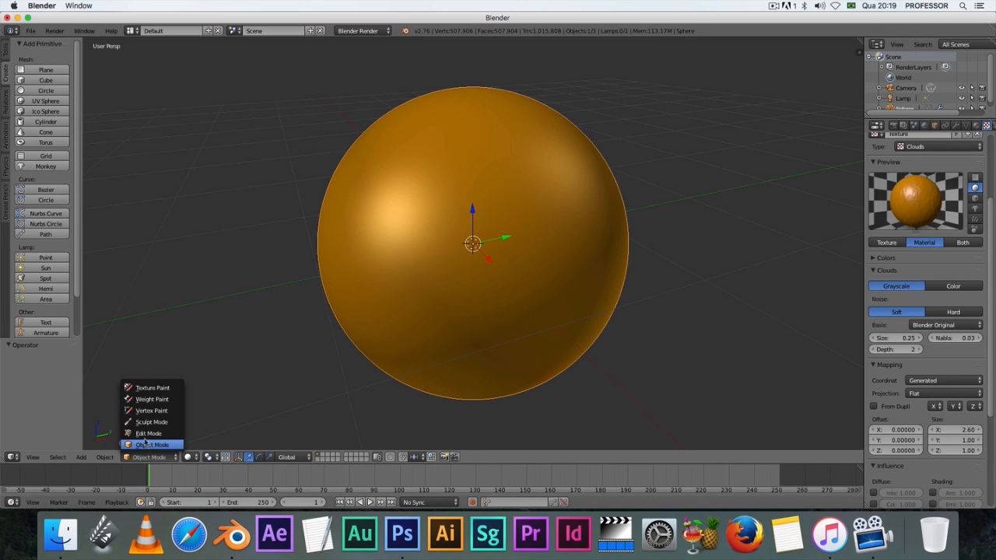
{"action": "left_click", "coordinate": [147, 434]}
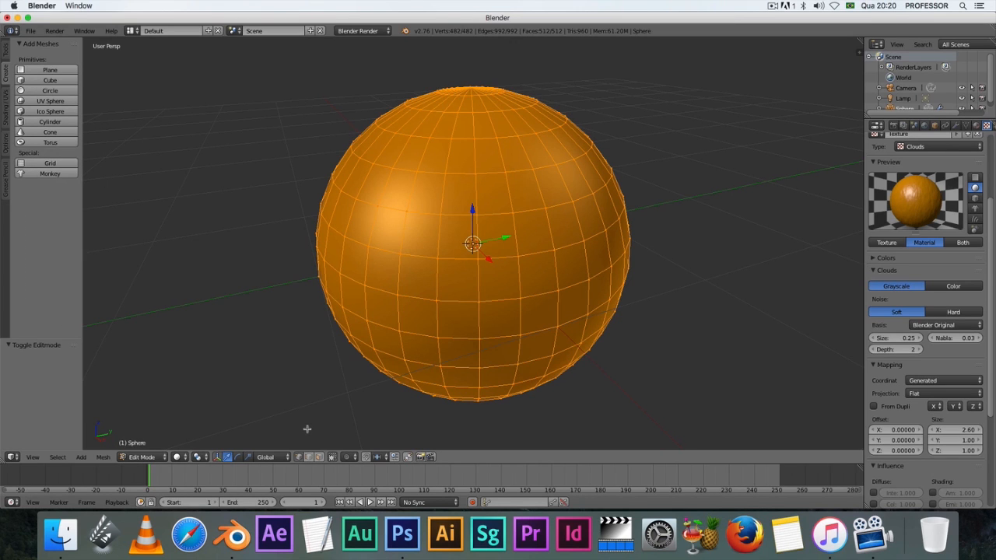
Set the viewport to the front orthographic view of the sphere.
{"action": "scroll", "coordinate": [306, 429], "scroll_direction": "right", "scroll_amount": 3}
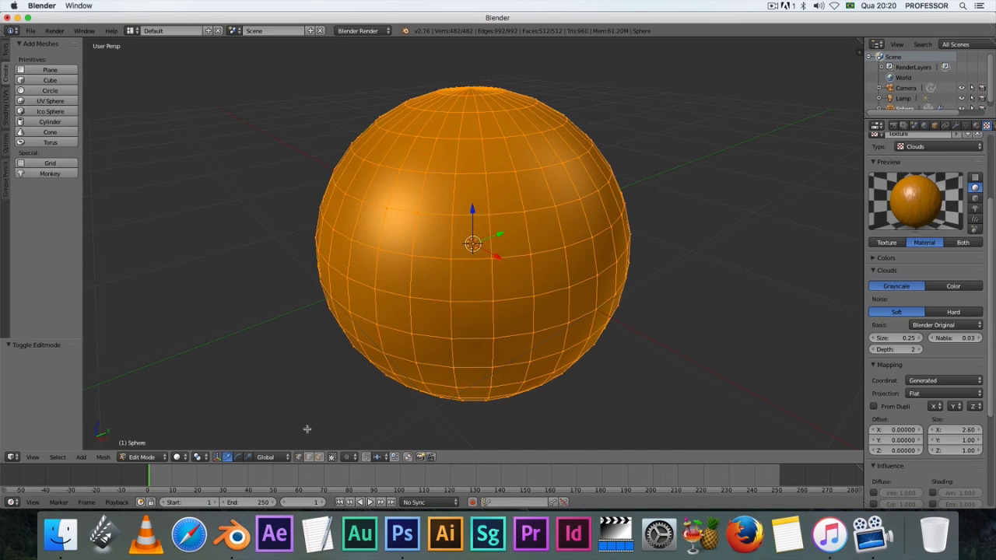
{"action": "key", "text": "KP_5"}
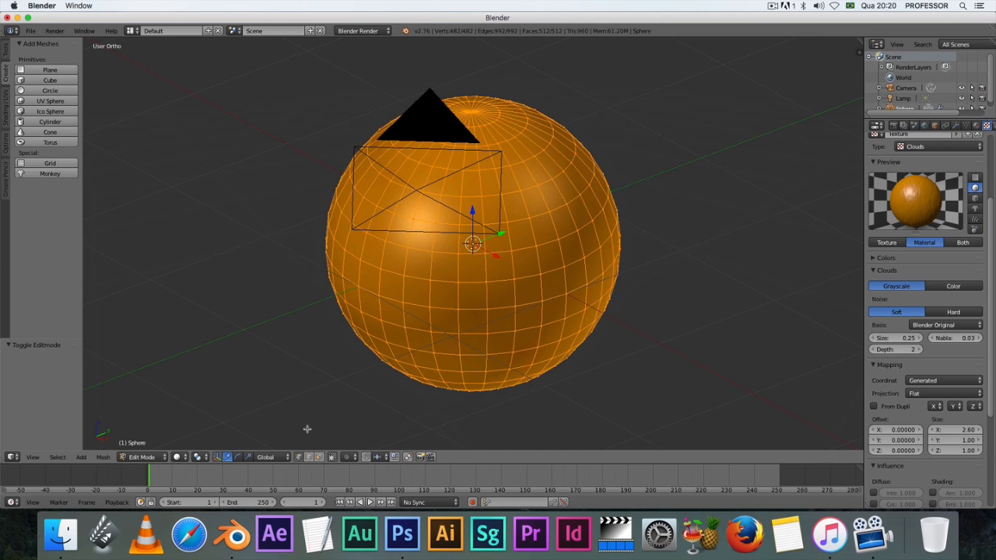
{"action": "key", "text": "KP_5"}
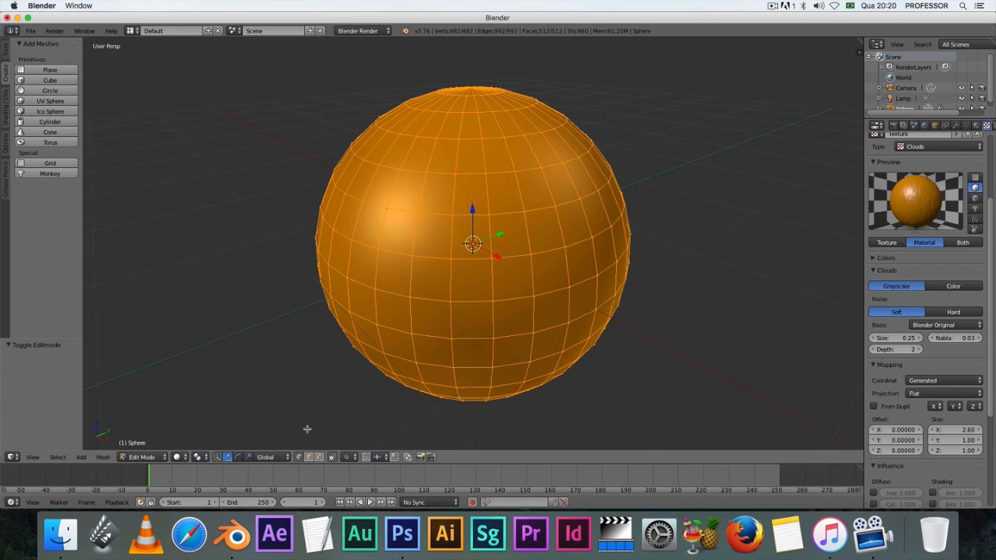
{"action": "key", "text": "KP_1"}
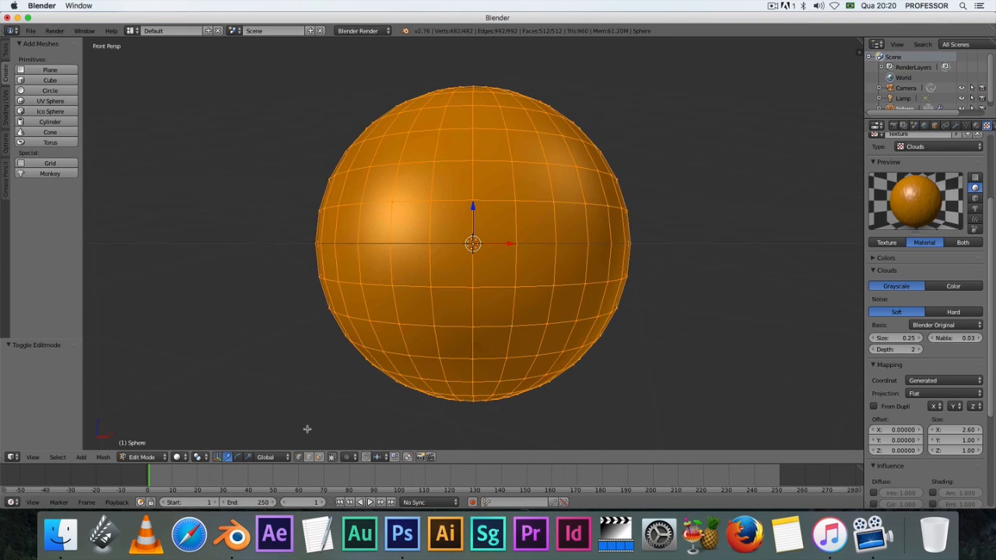
{"action": "key", "text": "KP_5"}
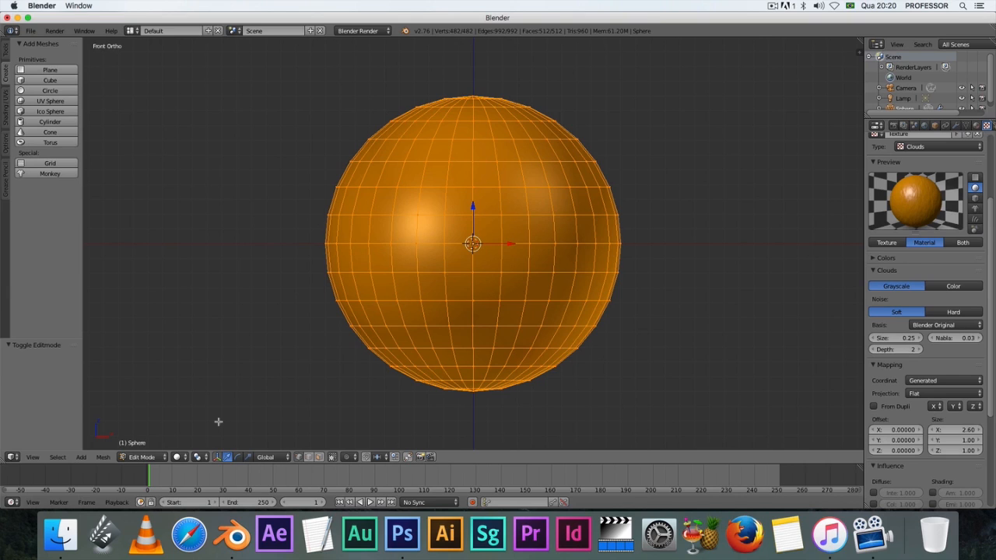
Deselect the whole mesh and switch the mesh select mode to Face.
{"action": "key", "text": "a"}
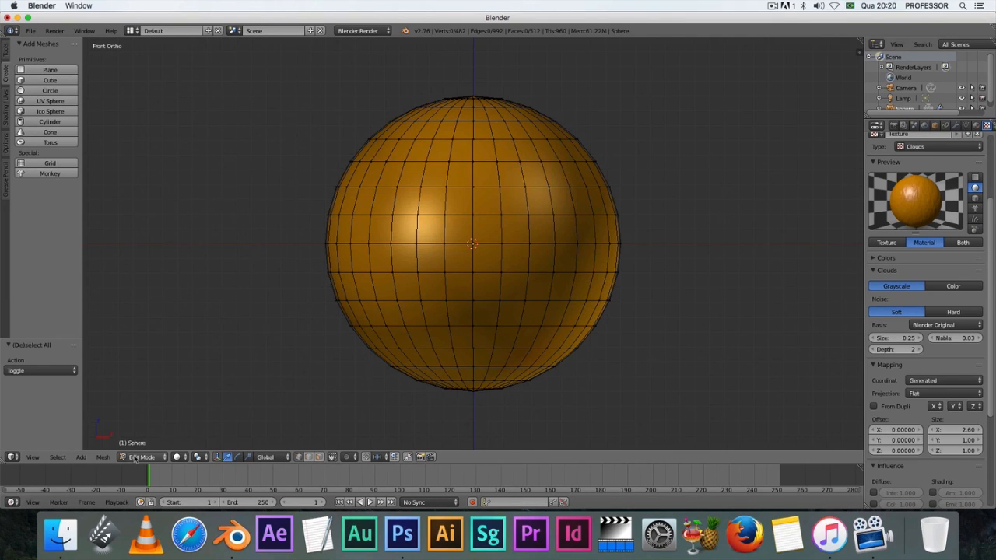
{"action": "key", "text": "ctrl+Tab"}
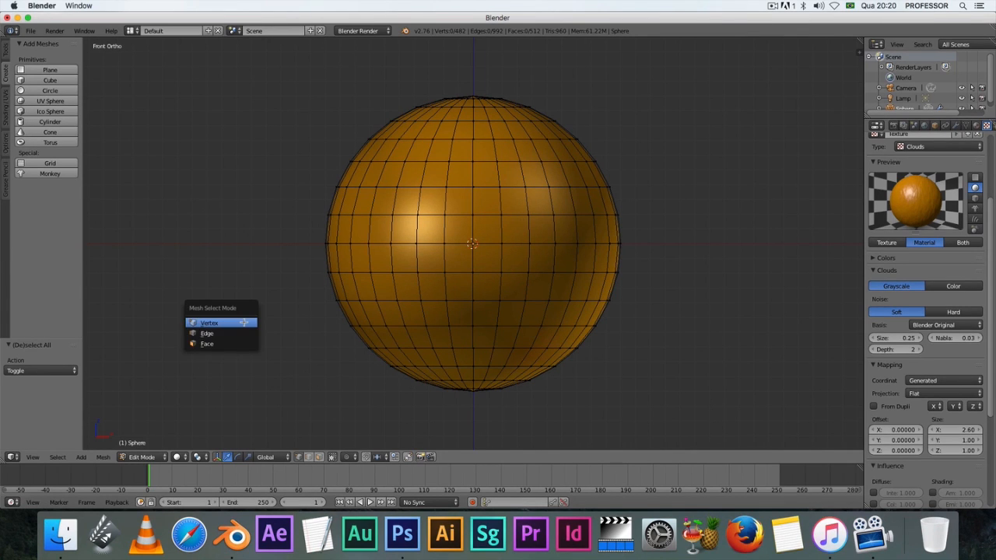
{"action": "left_click", "coordinate": [219, 341]}
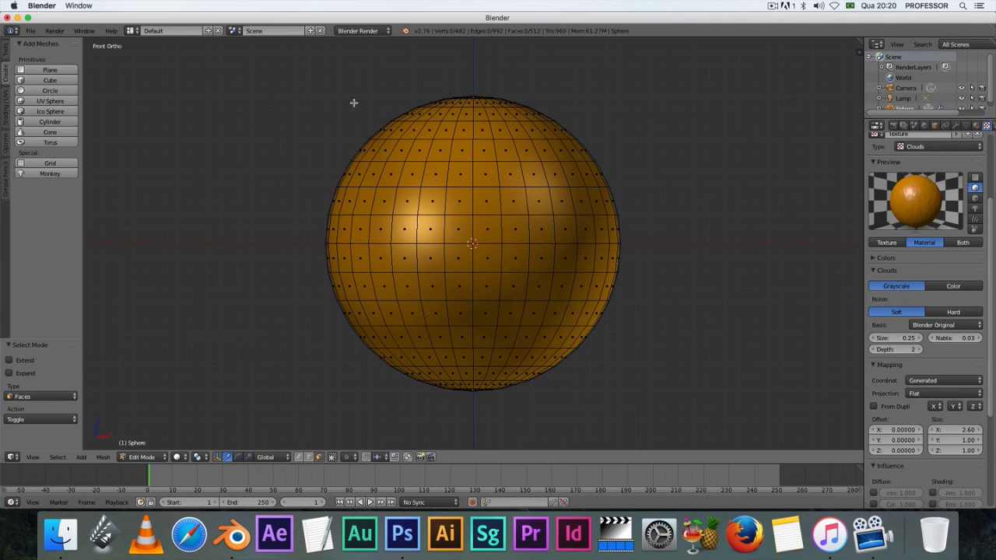
Try lasso-selecting the sphere's upper faces with selection limited to visible geometry, check the far side, and clear the selection.
{"action": "mouse_move", "coordinate": [354, 100]}
{"action": "left_mouse_down", "text": "ctrl"}
{"action": "mouse_move", "coordinate": [460, 70]}
{"action": "mouse_move", "coordinate": [622, 89]}
{"action": "mouse_move", "coordinate": [646, 149]}
{"action": "mouse_move", "coordinate": [590, 174]}
{"action": "mouse_move", "coordinate": [327, 173]}
{"action": "left_mouse_up", "text": "ctrl"}
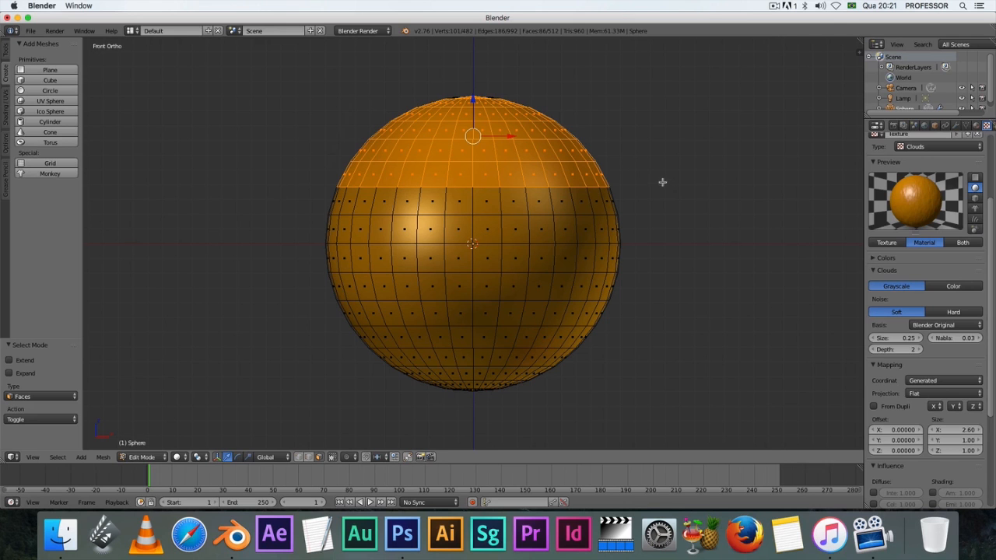
{"action": "middle_click_drag", "start_coordinate": [662, 181], "coordinate": [613, 242]}
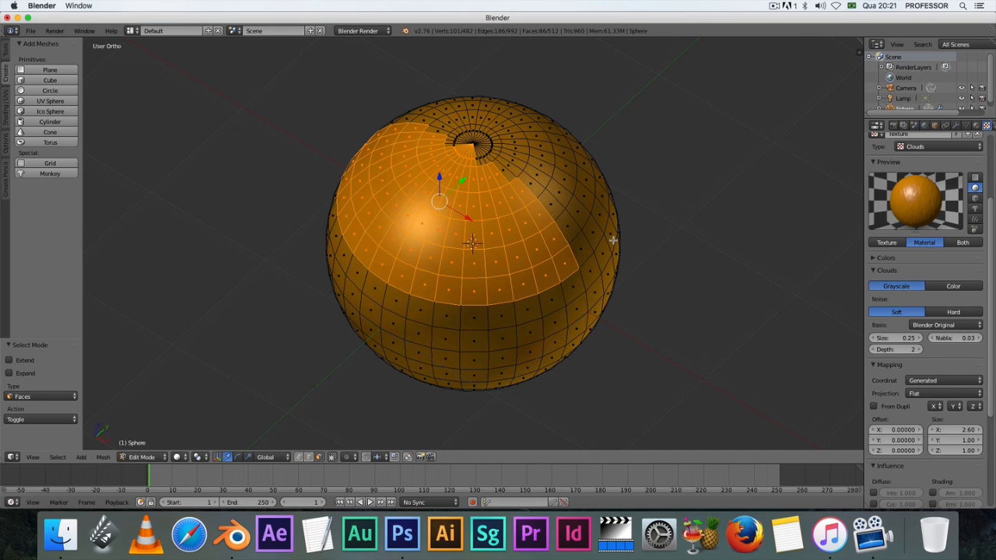
{"action": "key", "text": "a"}
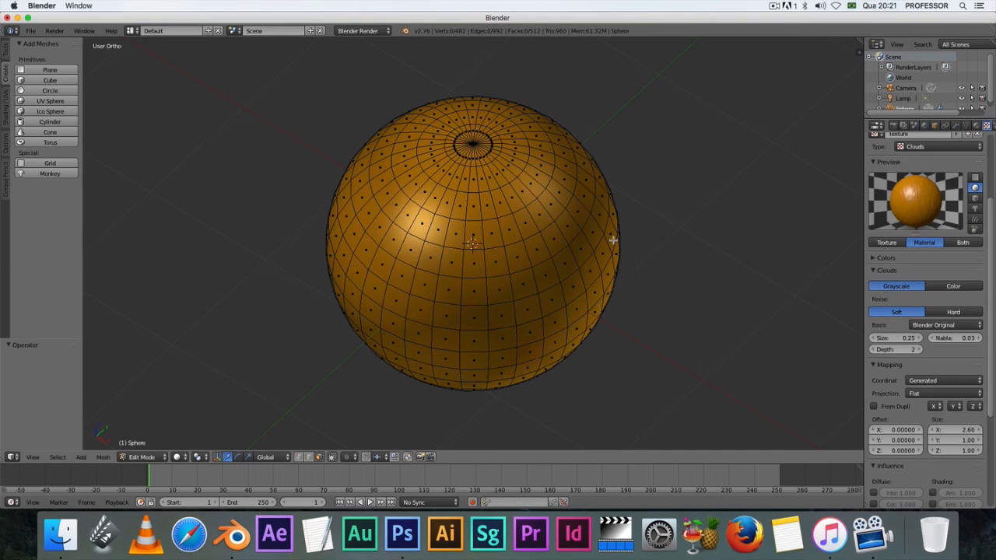
Turn off limiting selection to visible and lasso-select the sphere's entire upper hemisphere, front and back, from the front orthographic view.
{"action": "key", "text": "KP_1"}
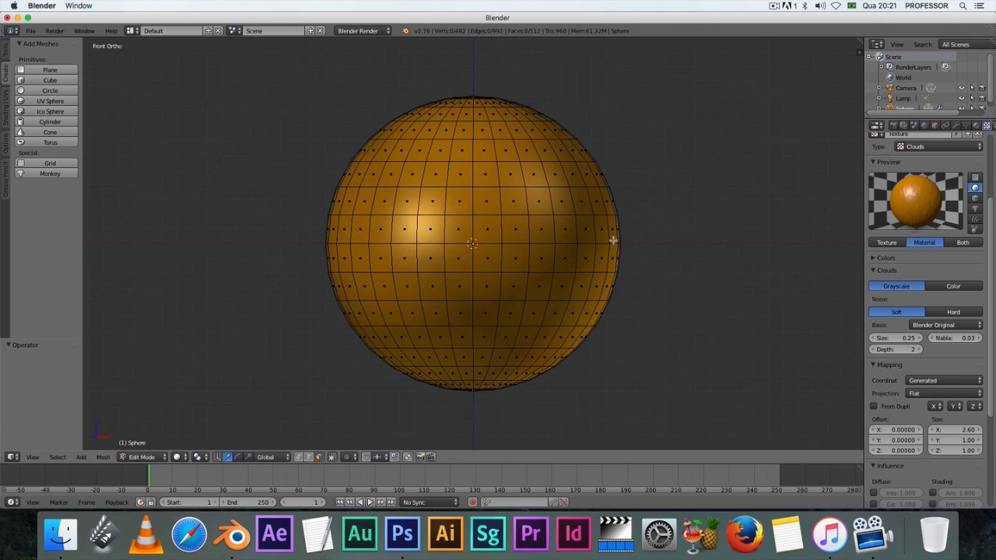
{"action": "key", "text": "KP_5"}
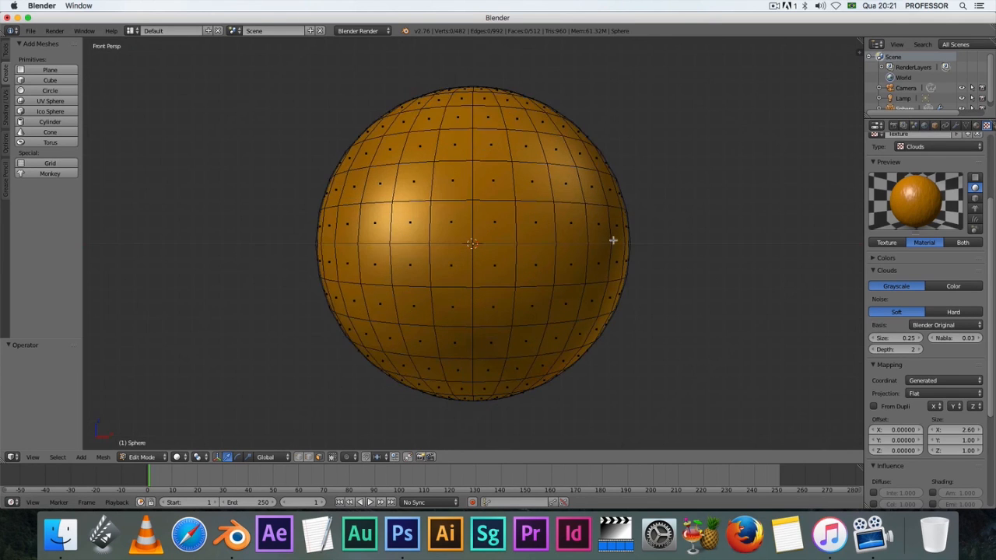
{"action": "key", "text": "KP_5"}
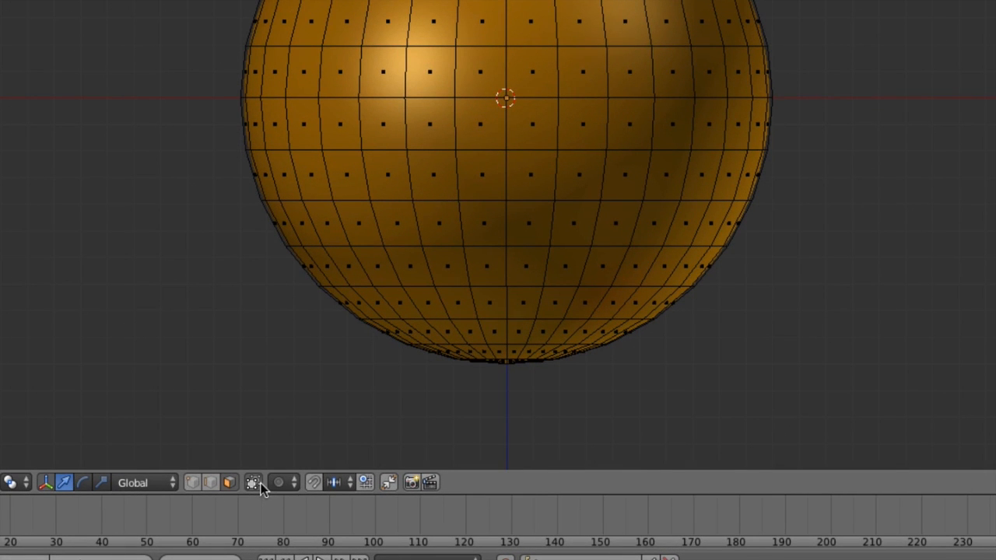
{"action": "scroll", "coordinate": [257, 484], "scroll_direction": "up", "scroll_amount": 1, "text": "ctrl"}
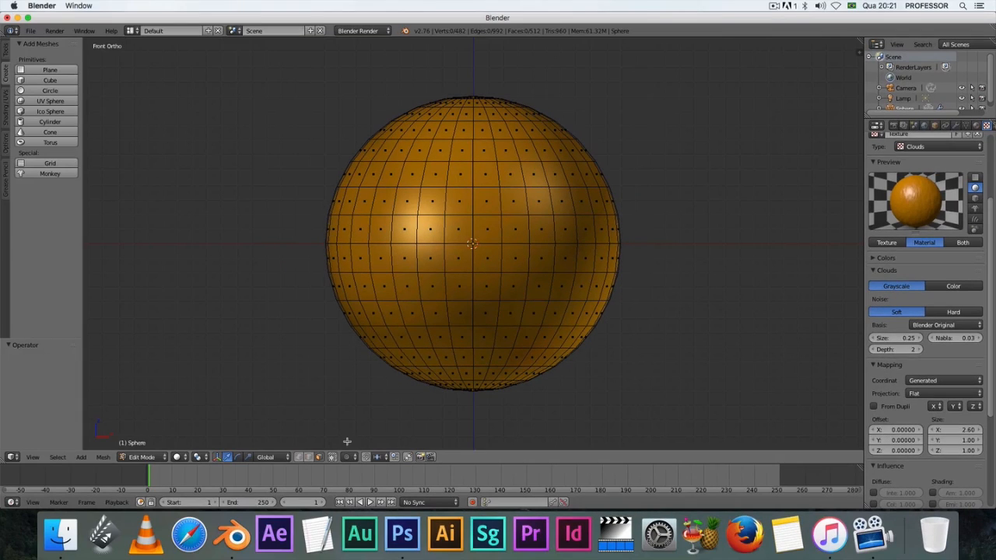
{"action": "left_click", "coordinate": [325, 123]}
{"action": "mouse_move", "coordinate": [336, 114]}
{"action": "left_mouse_down", "text": "ctrl"}
{"action": "mouse_move", "coordinate": [348, 102]}
{"action": "mouse_move", "coordinate": [469, 78]}
{"action": "mouse_move", "coordinate": [608, 93]}
{"action": "mouse_move", "coordinate": [649, 138]}
{"action": "mouse_move", "coordinate": [649, 182]}
{"action": "mouse_move", "coordinate": [636, 195]}
{"action": "mouse_move", "coordinate": [643, 211]}
{"action": "mouse_move", "coordinate": [638, 223]}
{"action": "mouse_move", "coordinate": [544, 230]}
{"action": "mouse_move", "coordinate": [318, 225]}
{"action": "mouse_move", "coordinate": [304, 196]}
{"action": "mouse_move", "coordinate": [313, 180]}
{"action": "left_mouse_up", "text": "ctrl"}
{"action": "mouse_move", "coordinate": [282, 211]}
{"action": "left_mouse_down", "text": "ctrl"}
{"action": "mouse_move", "coordinate": [345, 107]}
{"action": "mouse_move", "coordinate": [562, 92]}
{"action": "mouse_move", "coordinate": [650, 198]}
{"action": "mouse_move", "coordinate": [513, 232]}
{"action": "mouse_move", "coordinate": [308, 235]}
{"action": "left_mouse_up", "text": "ctrl"}
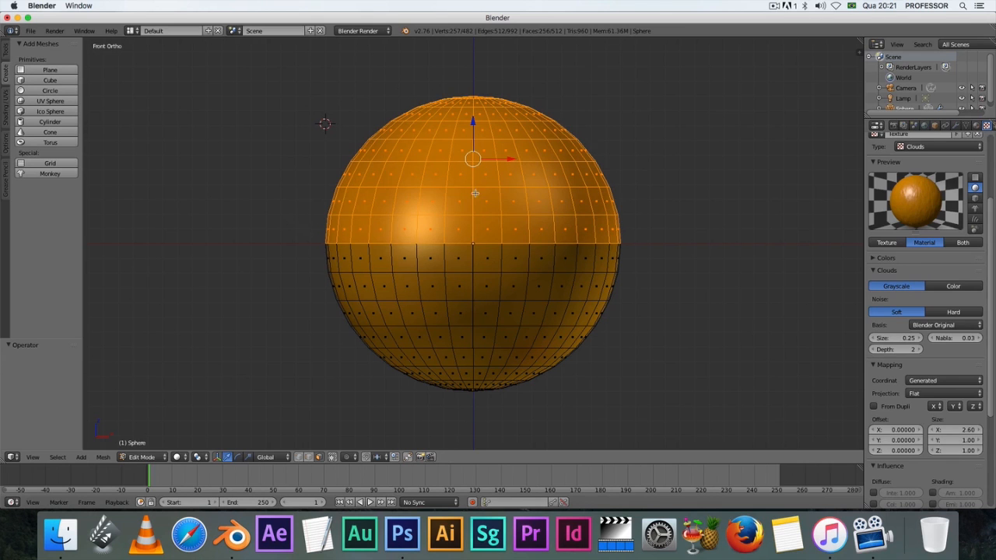
{"action": "middle_click_drag", "start_coordinate": [713, 171], "coordinate": [629, 221]}
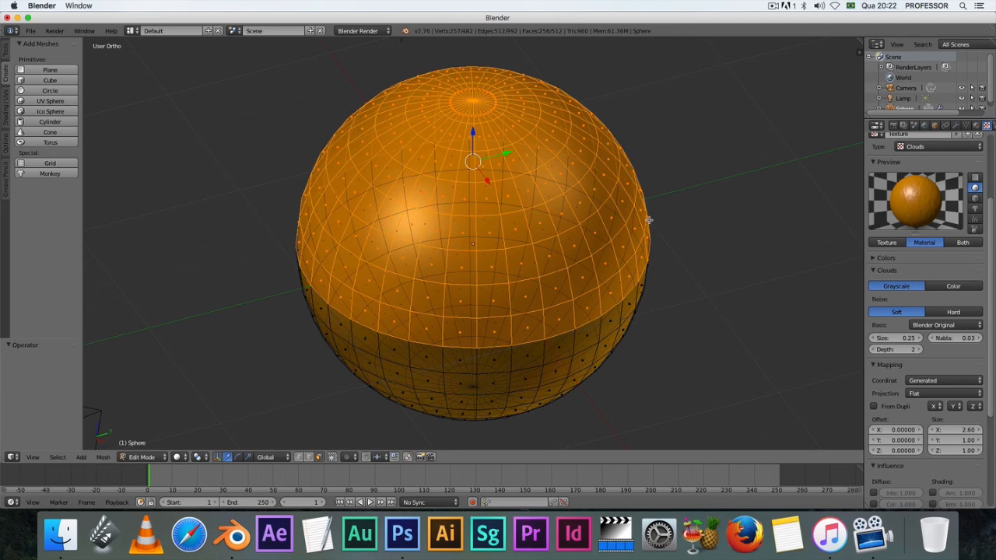
{"action": "key", "text": "KP_1"}
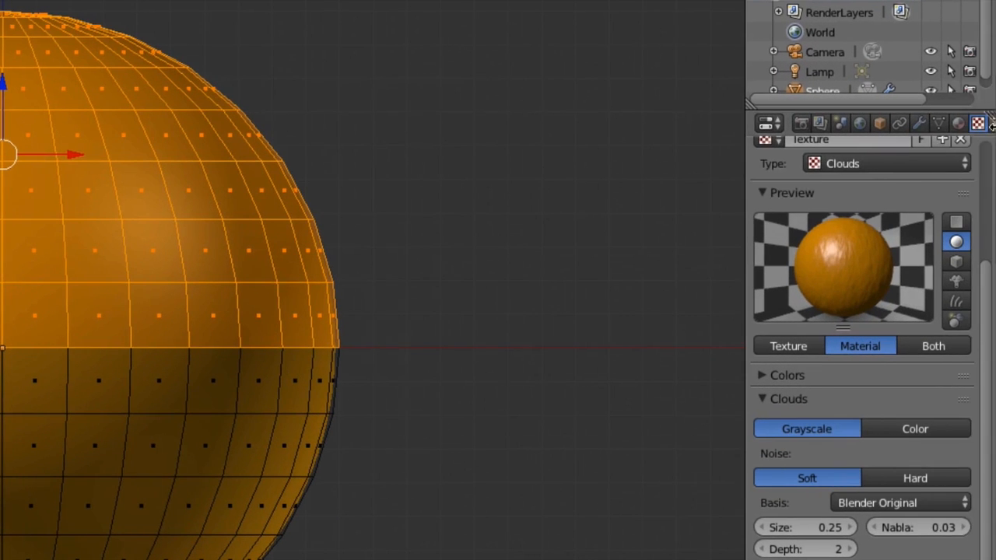
Create a vertex group named Norte in the sphere's mesh data and assign the selected upper hemisphere to it.
{"action": "left_click", "coordinate": [940, 124]}
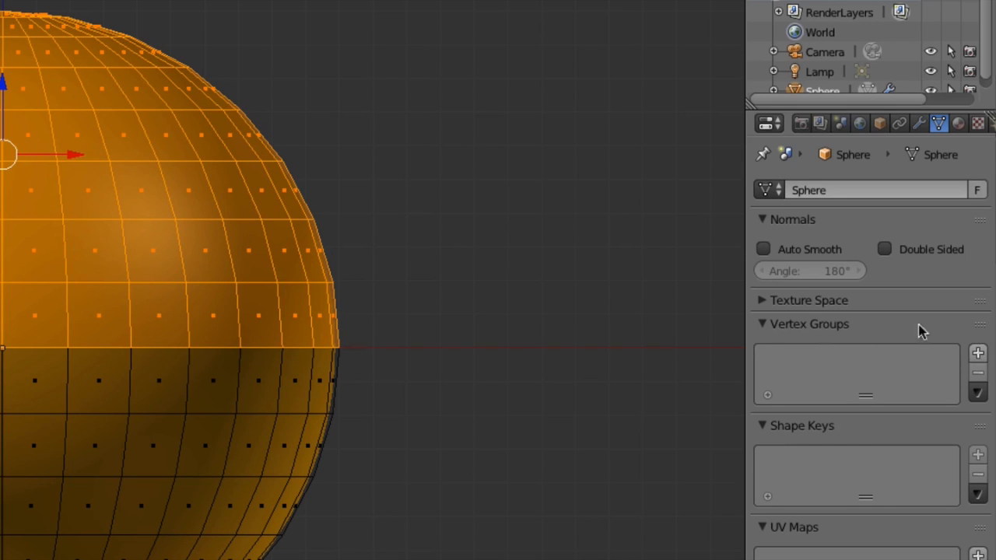
{"action": "left_click", "coordinate": [978, 355]}
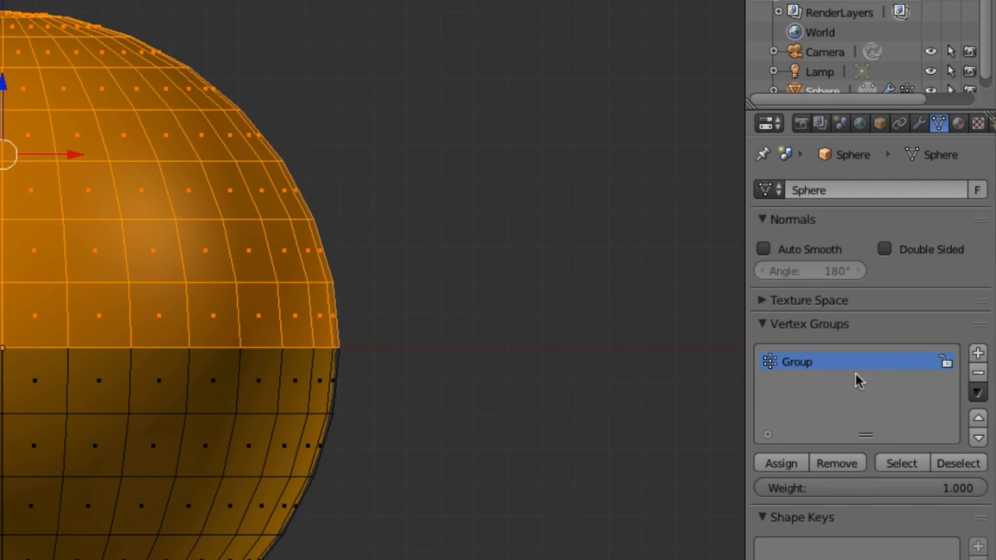
{"action": "double_click", "coordinate": [800, 362]}
{"action": "type", "text": "Norte"}
{"action": "left_click", "coordinate": [786, 467]}
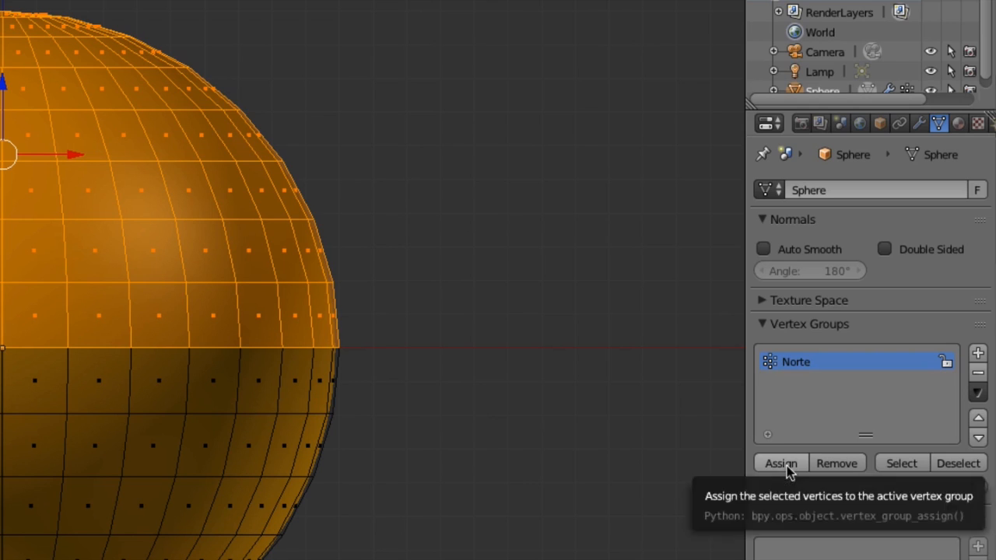
{"action": "left_click", "coordinate": [786, 465]}
{"action": "left_click", "coordinate": [788, 467]}
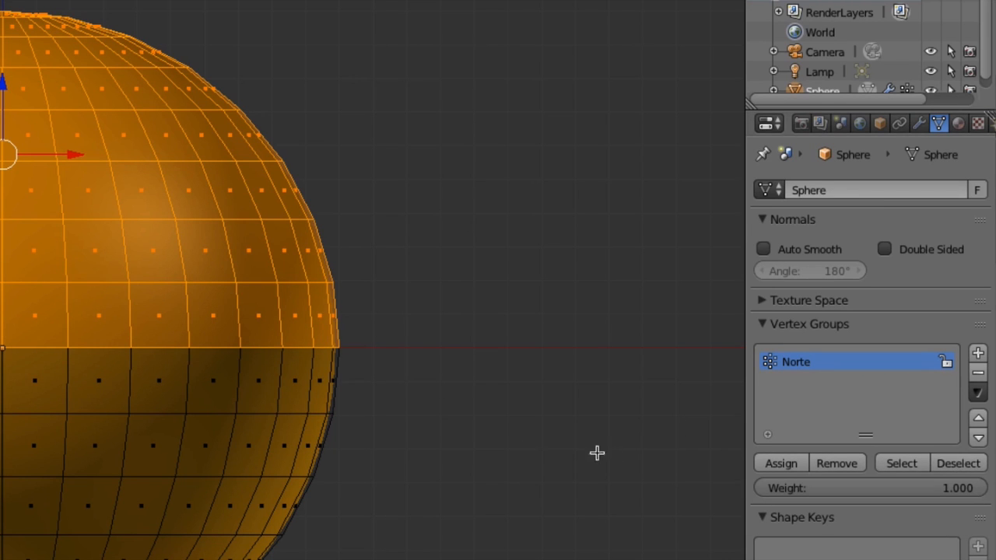
Test the Norte vertex group by deselecting and reselecting its faces.
{"action": "left_click", "coordinate": [959, 464]}
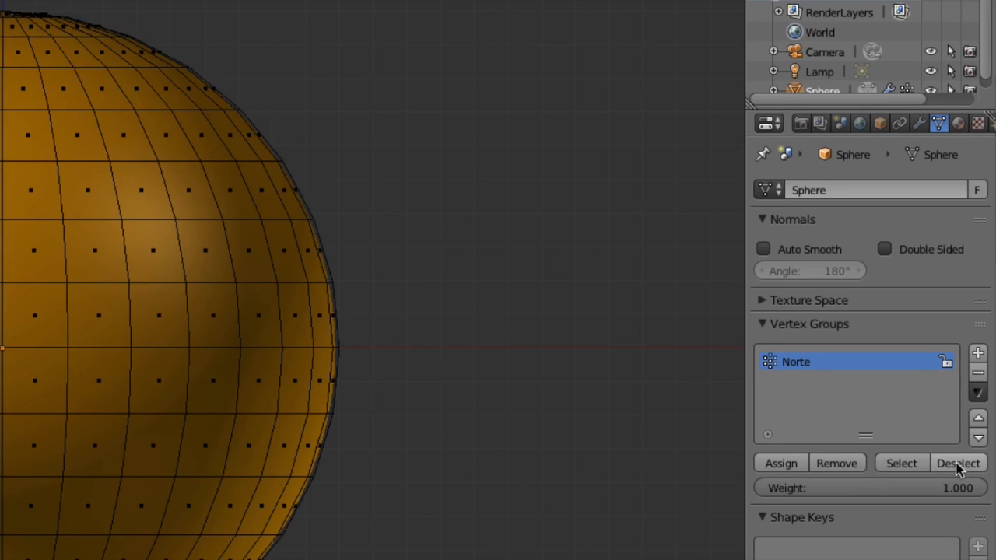
{"action": "left_click", "coordinate": [914, 465]}
{"action": "left_click", "coordinate": [970, 465]}
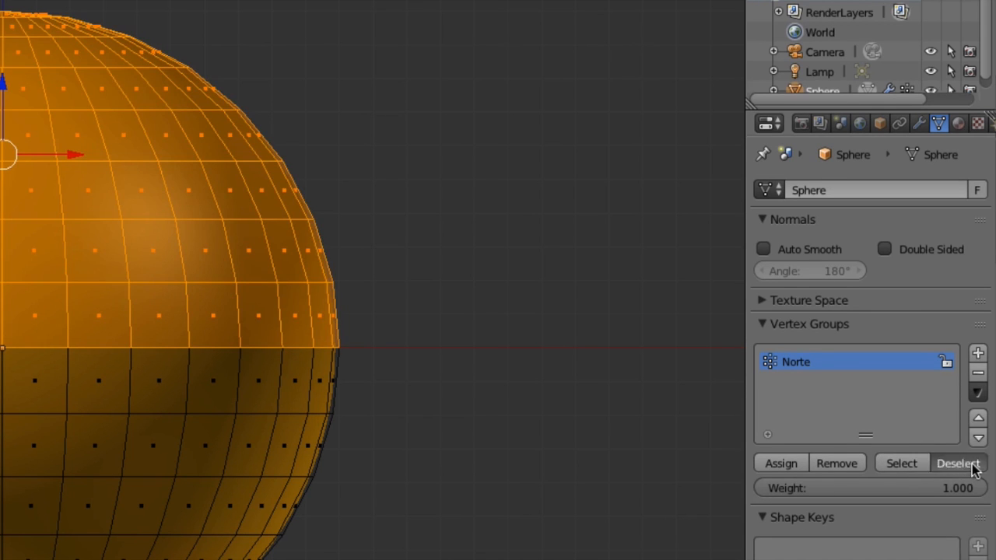
{"action": "left_click", "coordinate": [903, 464]}
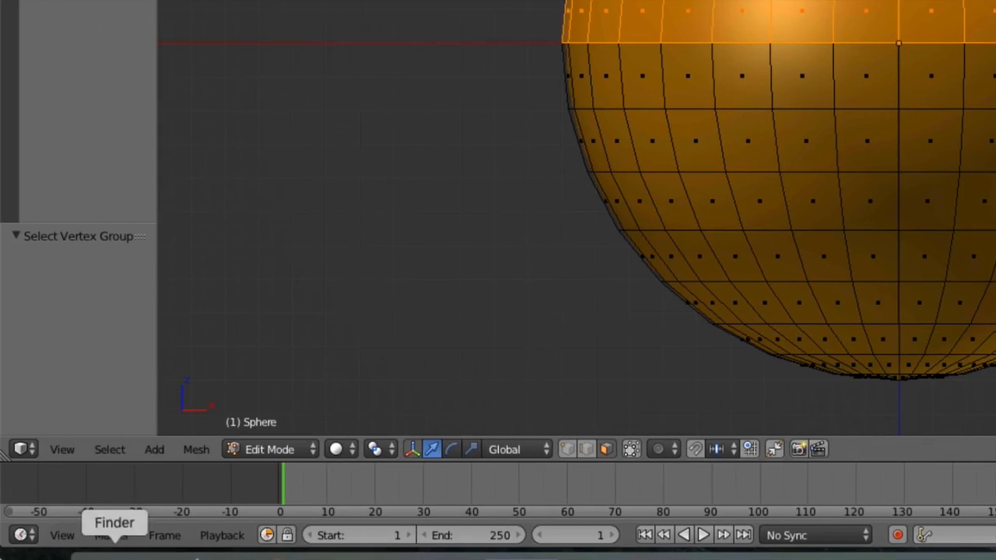
Invert the face selection so that the lower hemisphere is selected instead of the upper one.
{"action": "left_click", "coordinate": [109, 450]}
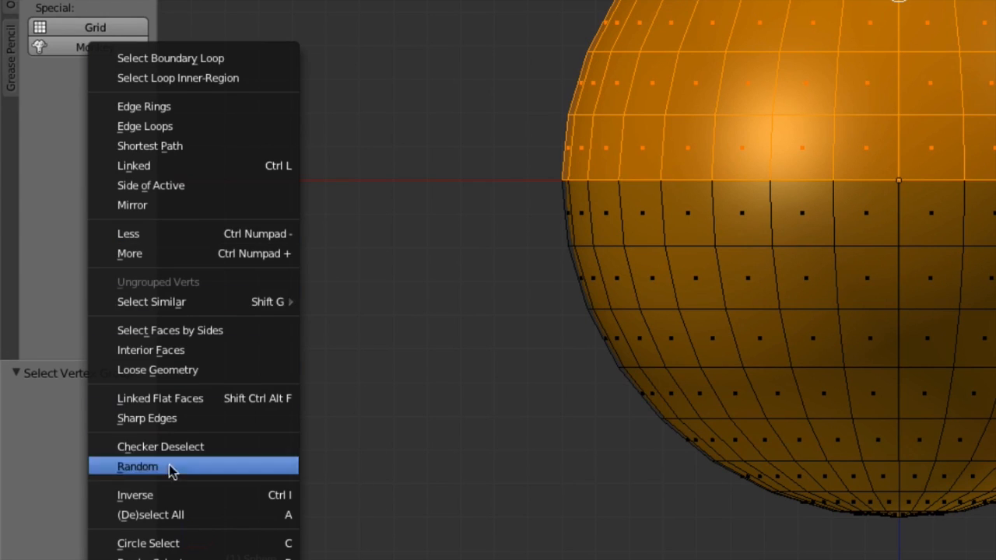
{"action": "key", "text": "Escape"}
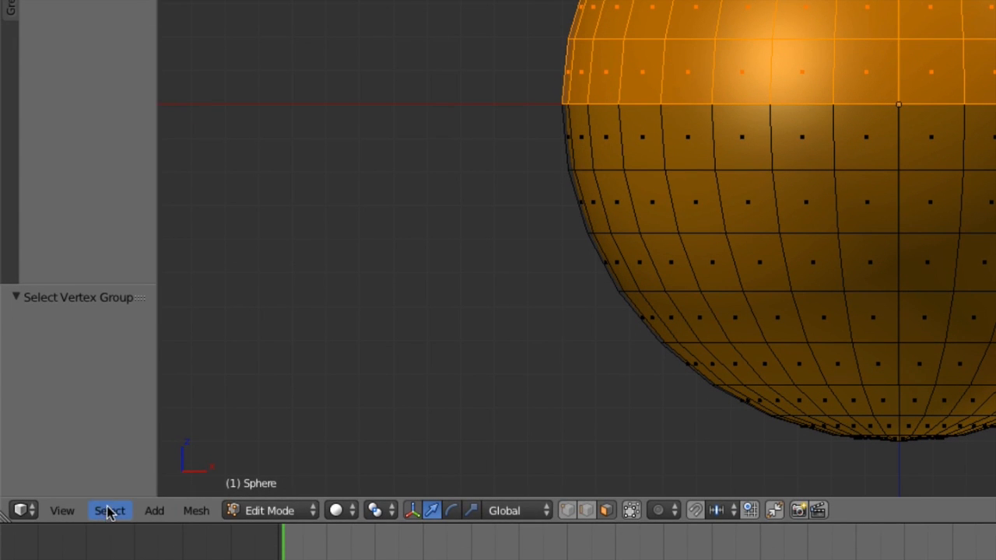
{"action": "left_click", "coordinate": [109, 512]}
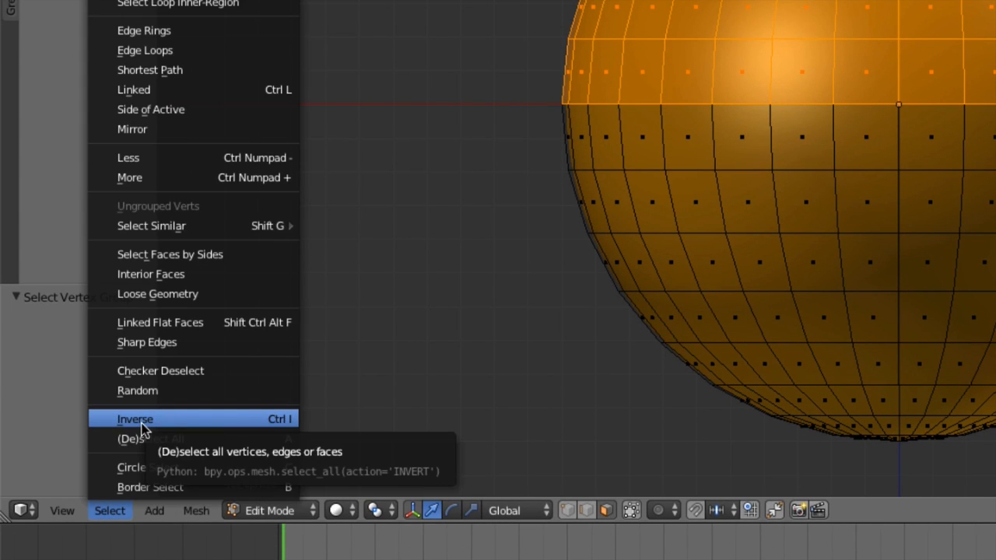
{"action": "left_click", "coordinate": [136, 419]}
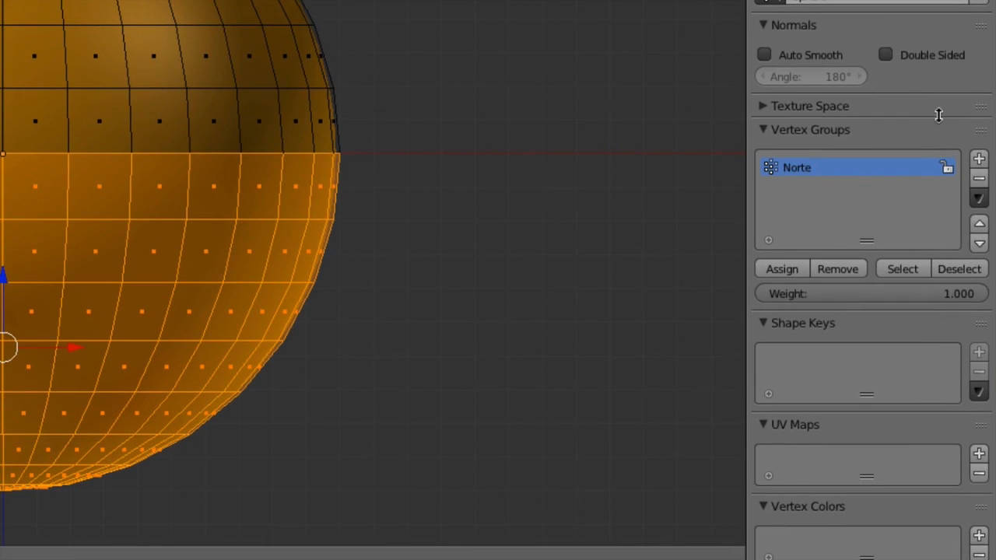
Create a second vertex group named Sul and assign the selected lower hemisphere to it.
{"action": "left_click", "coordinate": [979, 159]}
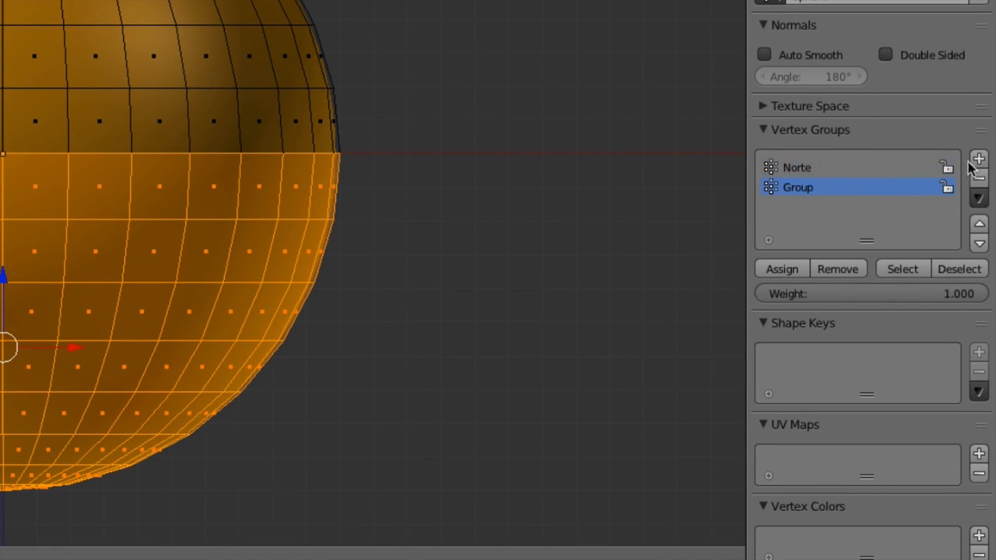
{"action": "double_click", "coordinate": [801, 189]}
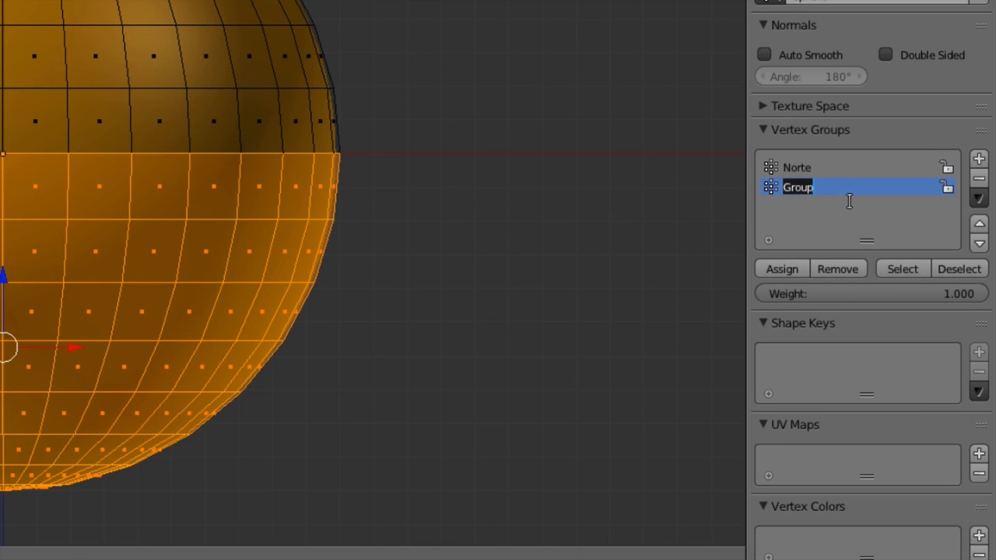
{"action": "type", "text": "Sul"}
{"action": "left_click", "coordinate": [786, 270]}
{"action": "left_click", "coordinate": [787, 270]}
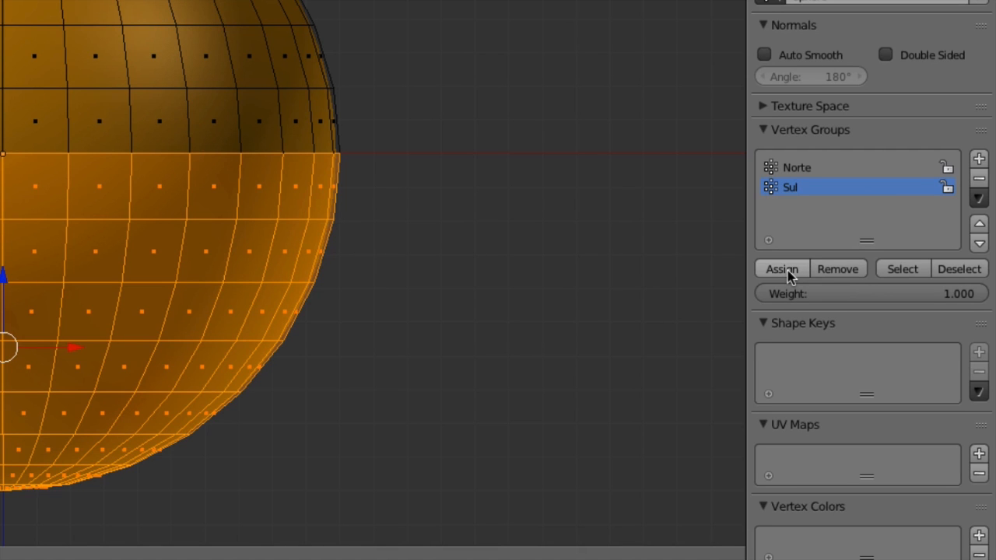
Test the Sul and Norte vertex groups by alternately deselecting and selecting their faces, ending with only the Norte hemisphere selected.
{"action": "left_click", "coordinate": [962, 270]}
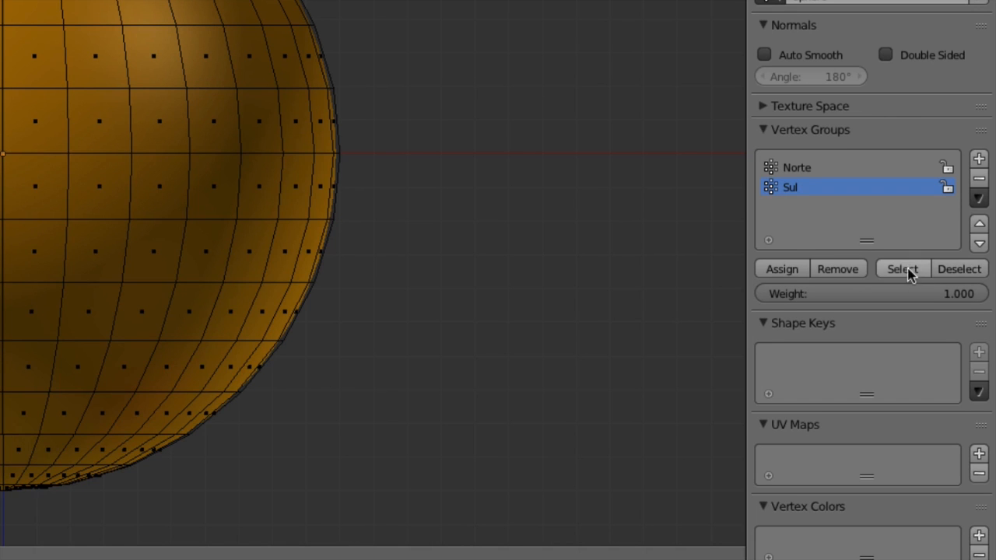
{"action": "left_click", "coordinate": [908, 271]}
{"action": "left_click", "coordinate": [959, 270]}
{"action": "left_click", "coordinate": [803, 170]}
{"action": "left_click", "coordinate": [904, 271]}
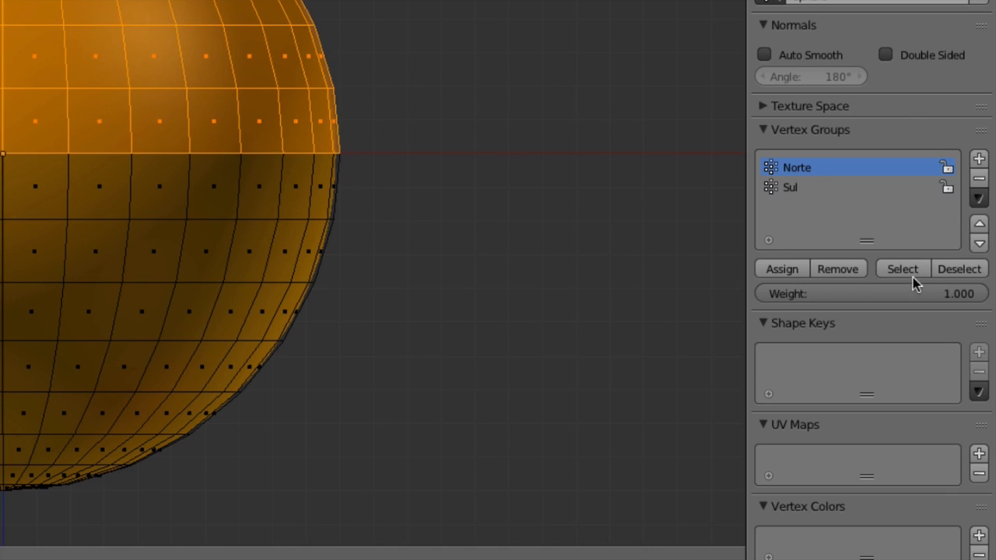
{"action": "left_click", "coordinate": [960, 270]}
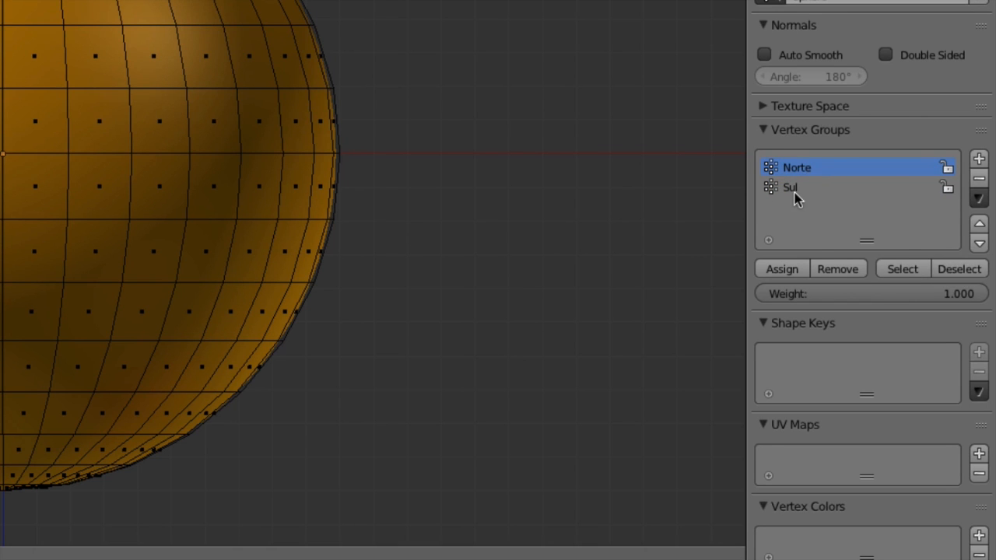
{"action": "left_click", "coordinate": [795, 192]}
{"action": "left_click", "coordinate": [925, 270]}
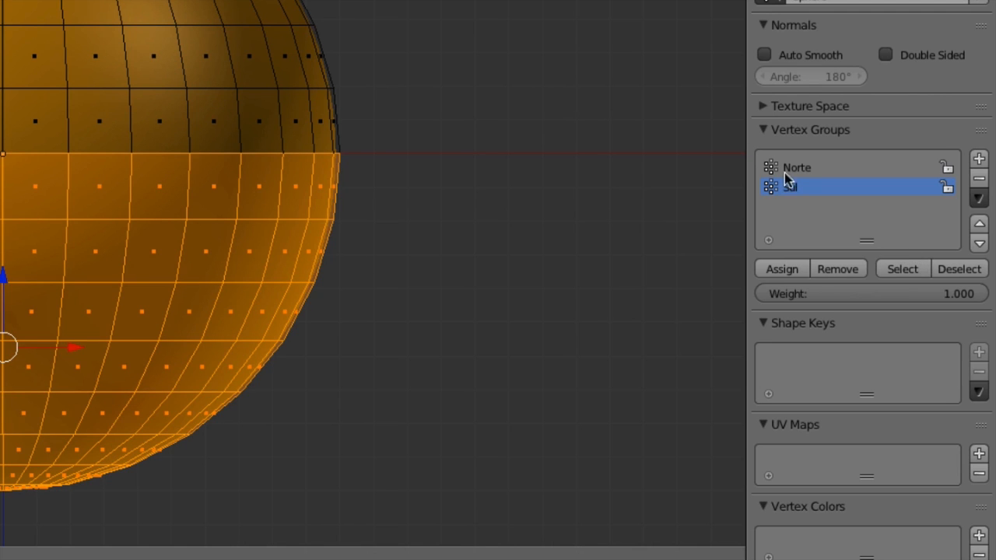
{"action": "left_click", "coordinate": [786, 169]}
{"action": "left_click", "coordinate": [910, 269]}
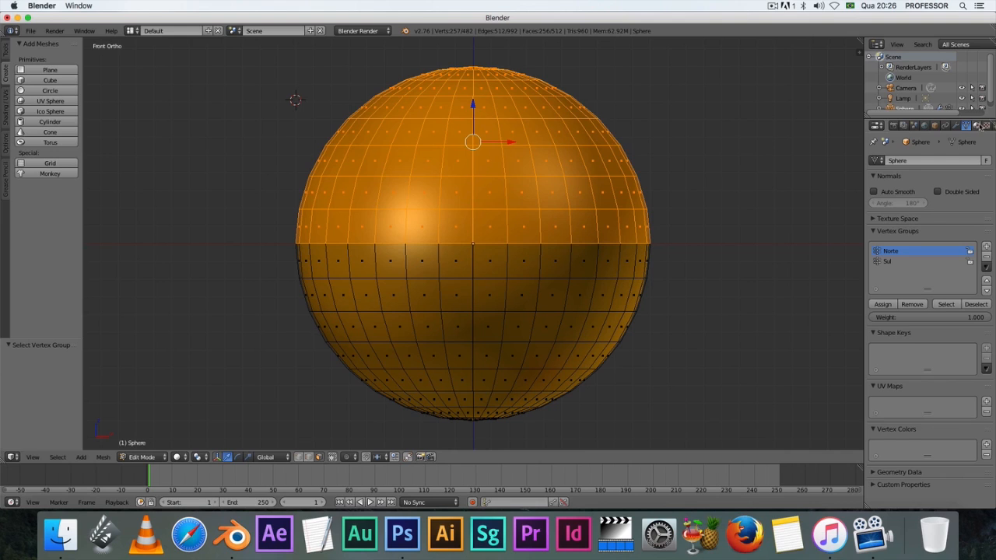
Add a second material slot to the sphere and create a new material in it.
{"action": "left_click", "coordinate": [978, 126]}
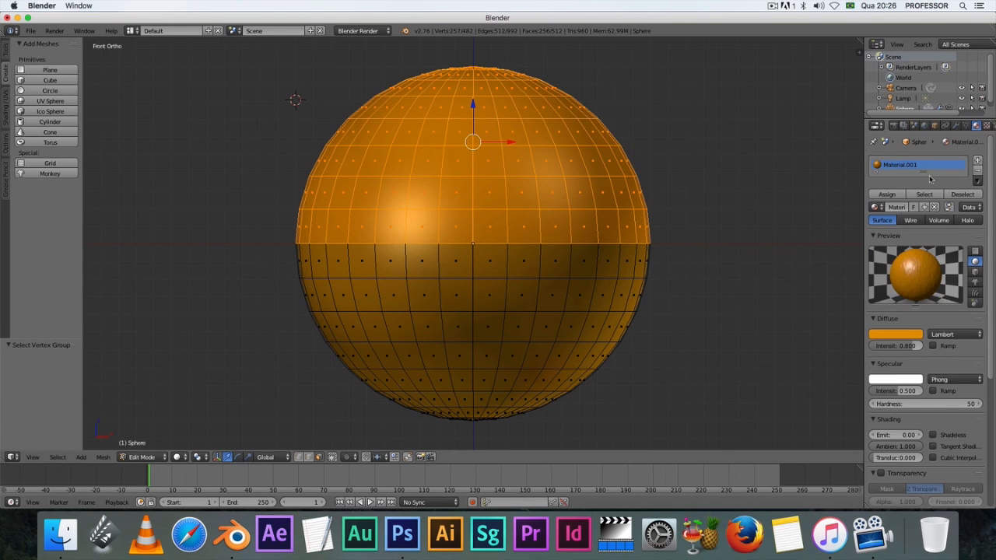
{"action": "left_click", "coordinate": [978, 162]}
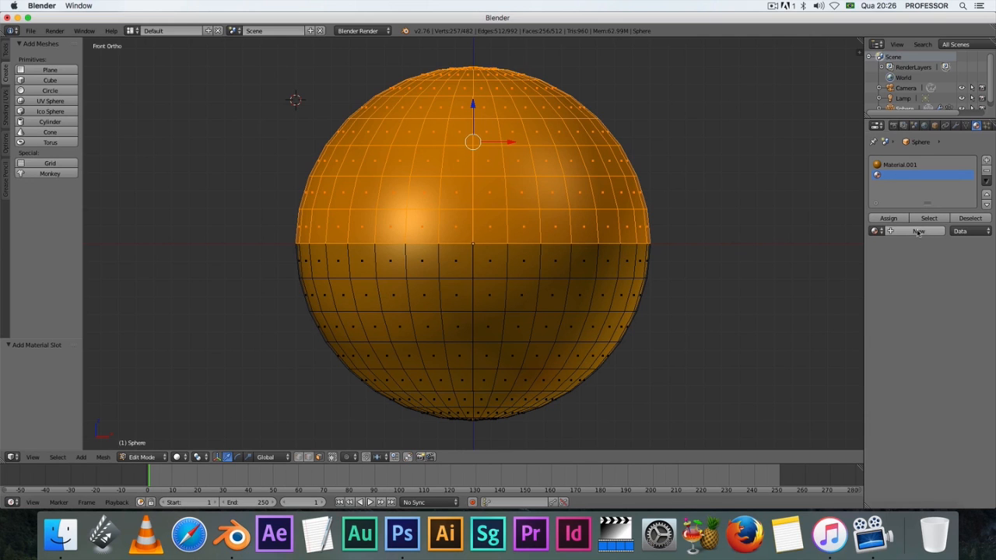
{"action": "left_click", "coordinate": [919, 232]}
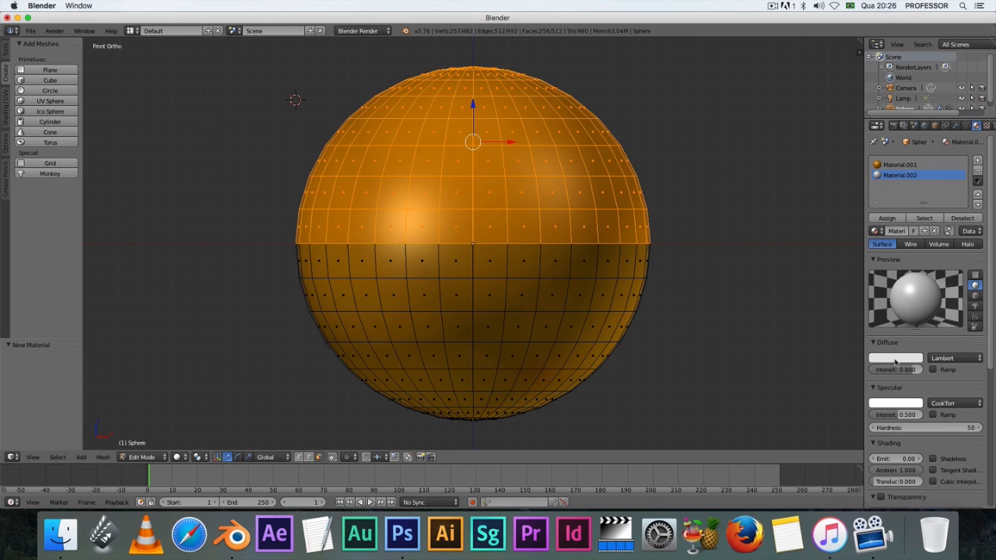
Set the second material's diffuse color to blue and assign it to the selected upper hemisphere.
{"action": "left_click", "coordinate": [895, 360]}
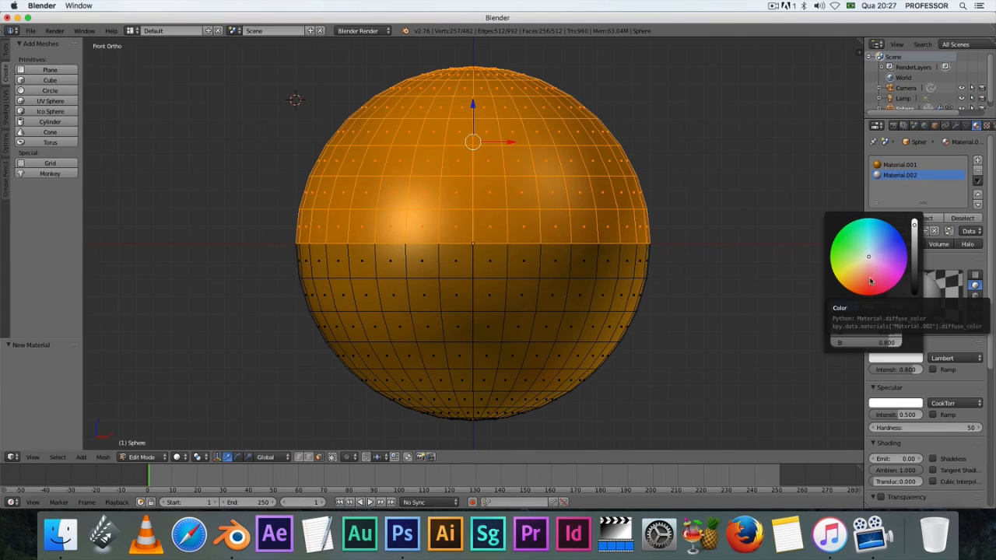
{"action": "left_click", "coordinate": [870, 289]}
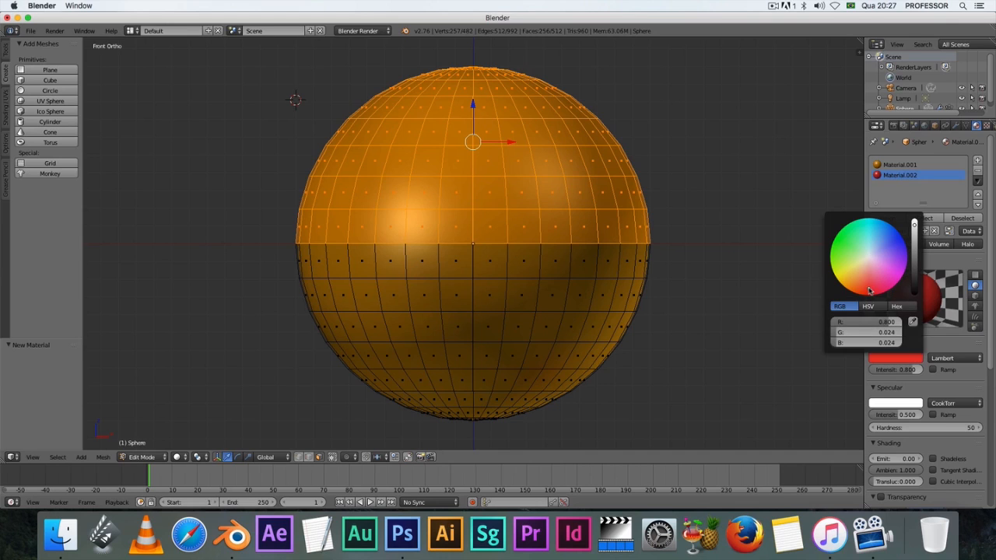
{"action": "left_click_drag", "start_coordinate": [870, 290], "coordinate": [900, 240]}
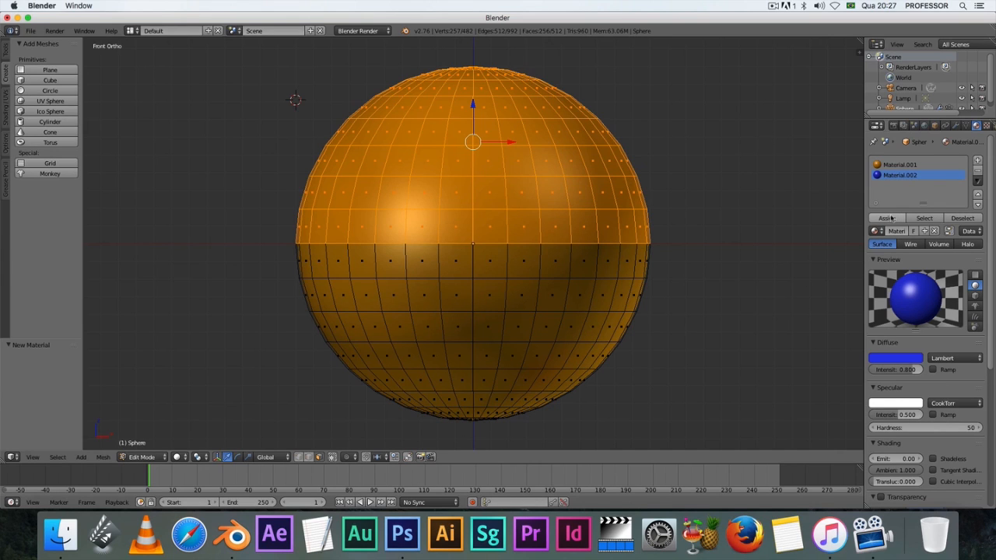
{"action": "left_click", "coordinate": [888, 219]}
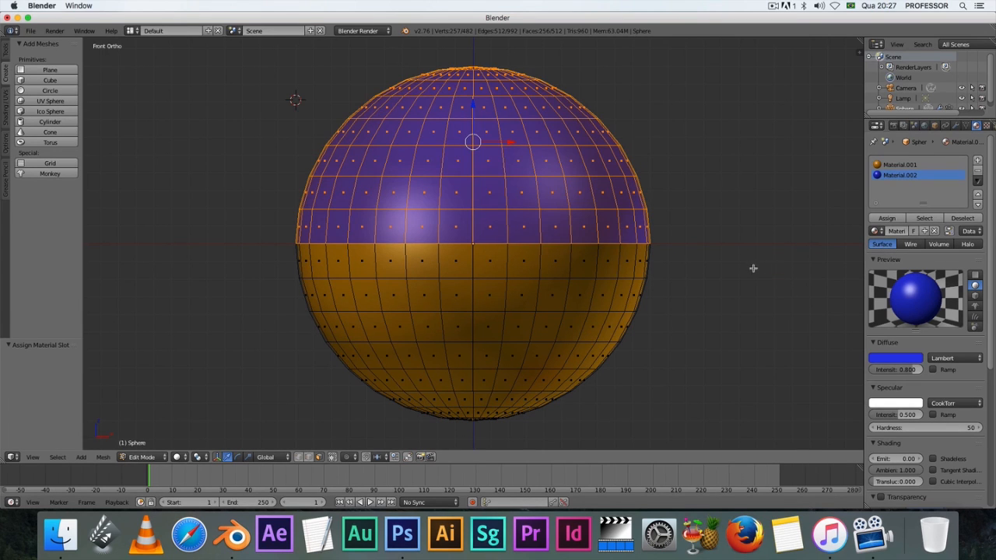
Preview the two-material sphere from an angled view with Rendered viewport shading, and return to Solid shading.
{"action": "scroll", "coordinate": [753, 269], "scroll_direction": "up", "scroll_amount": 2}
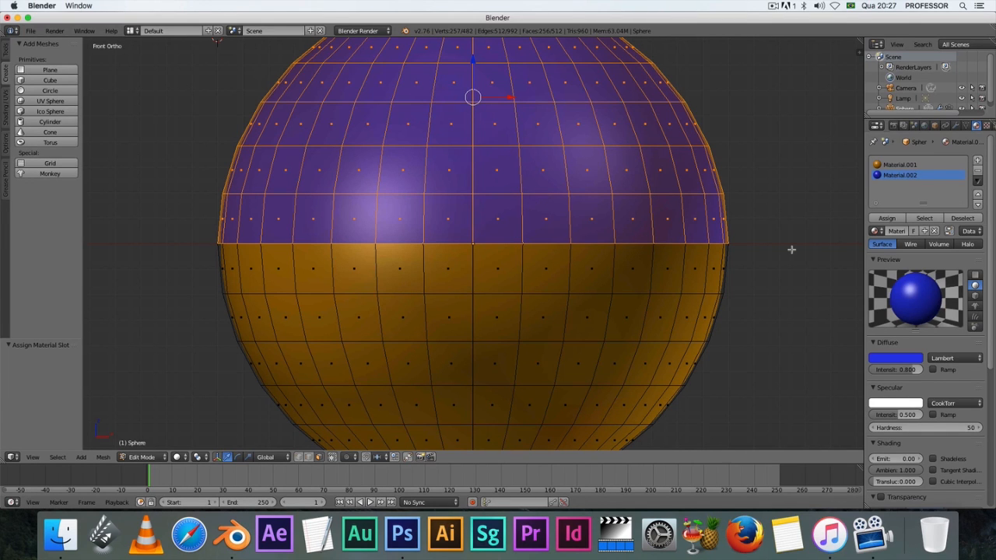
{"action": "scroll", "coordinate": [776, 238], "scroll_direction": "down", "scroll_amount": 4}
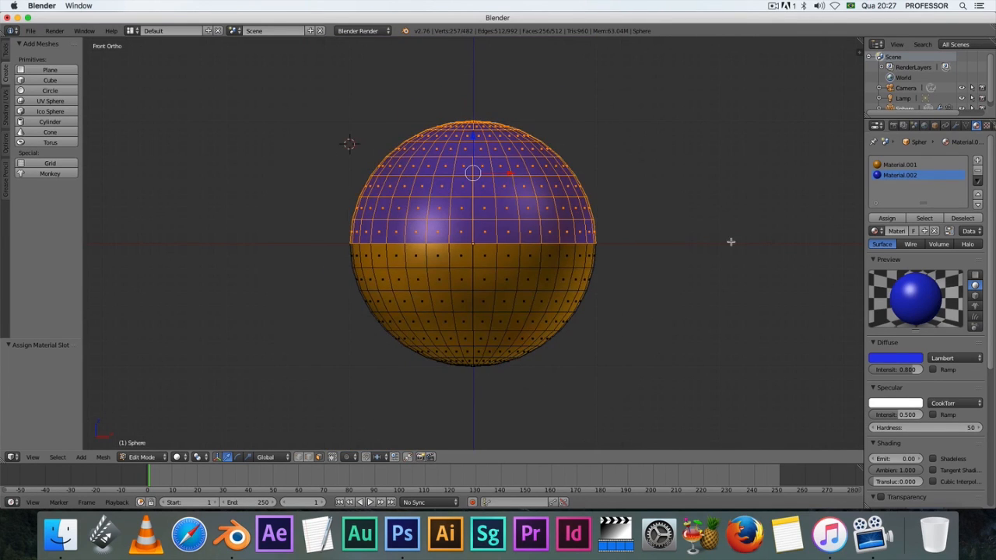
{"action": "middle_click_drag", "start_coordinate": [731, 242], "coordinate": [744, 262]}
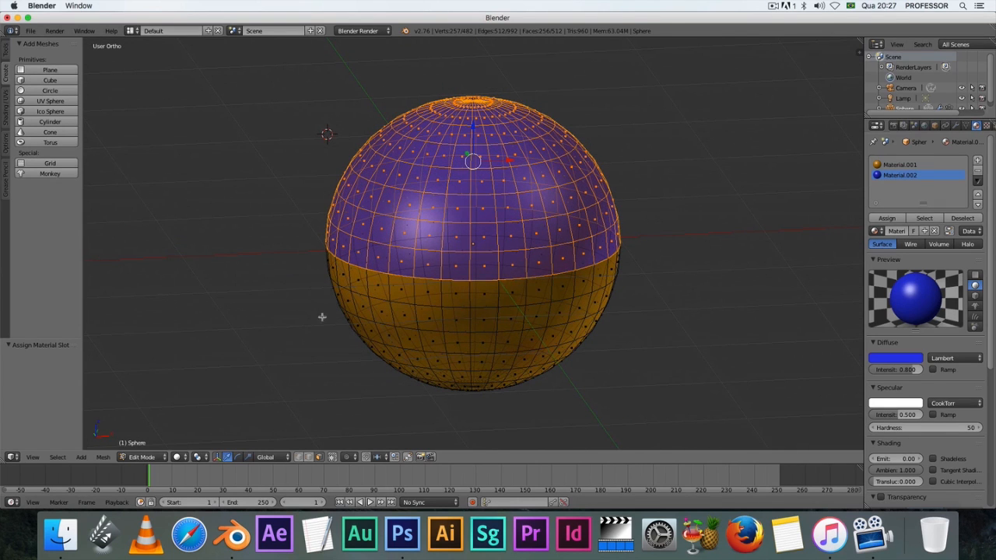
{"action": "left_click", "coordinate": [182, 458]}
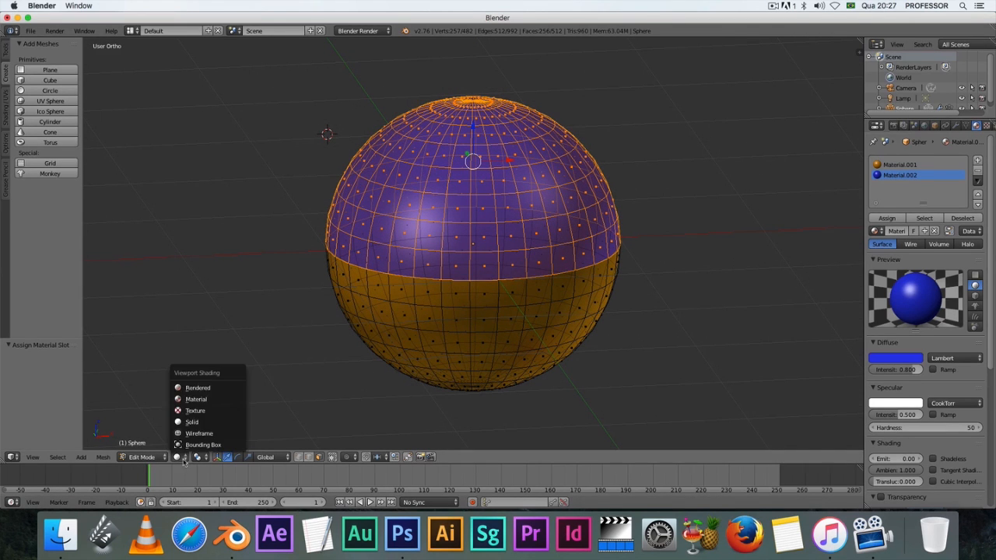
{"action": "left_click", "coordinate": [195, 388]}
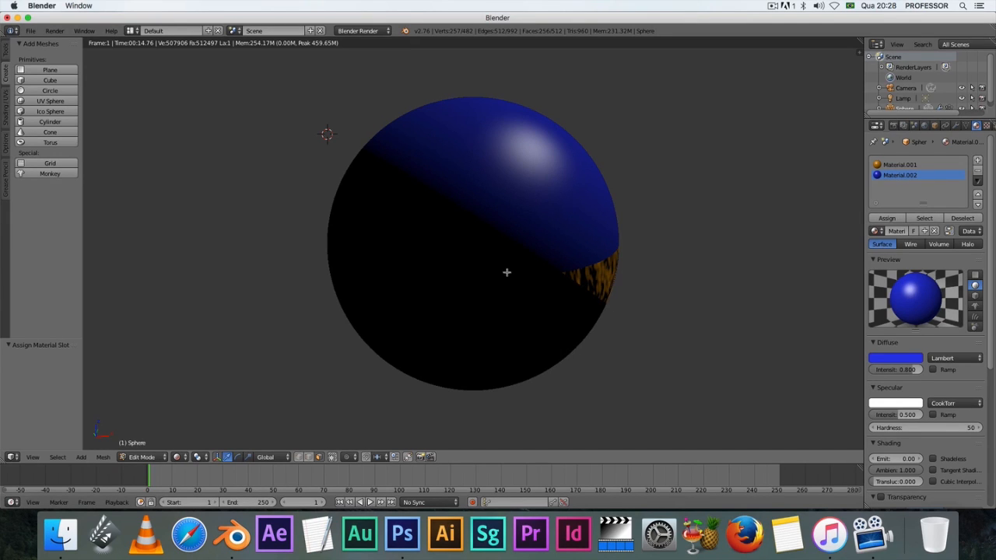
{"action": "left_click", "coordinate": [178, 459]}
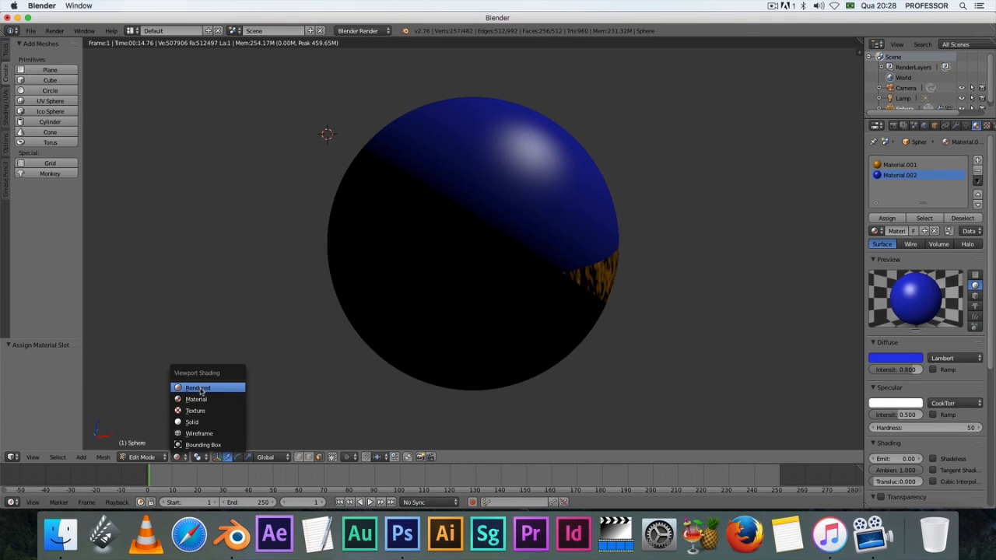
{"action": "left_click", "coordinate": [193, 423]}
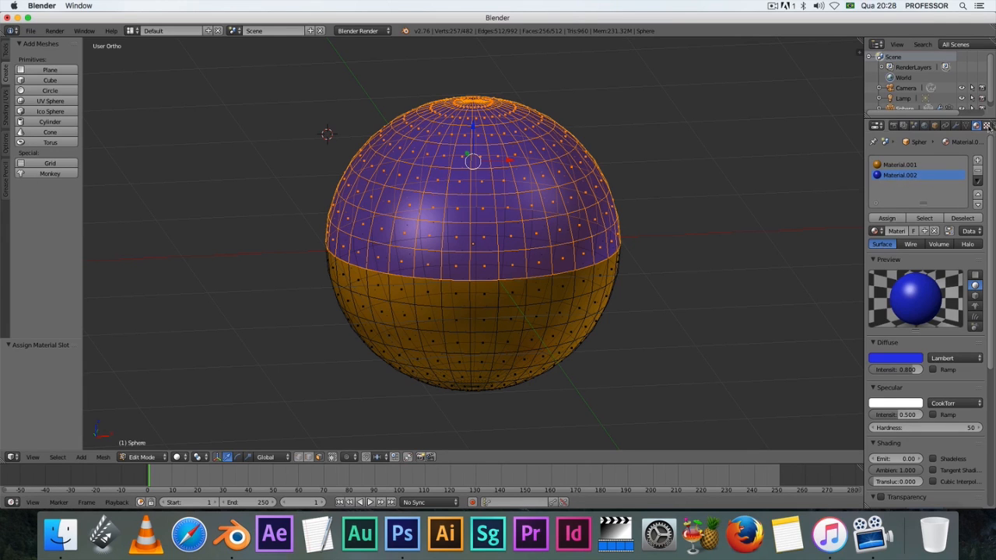
Add a new texture of type Marble to the blue material and show its preview on the material.
{"action": "left_click", "coordinate": [987, 125]}
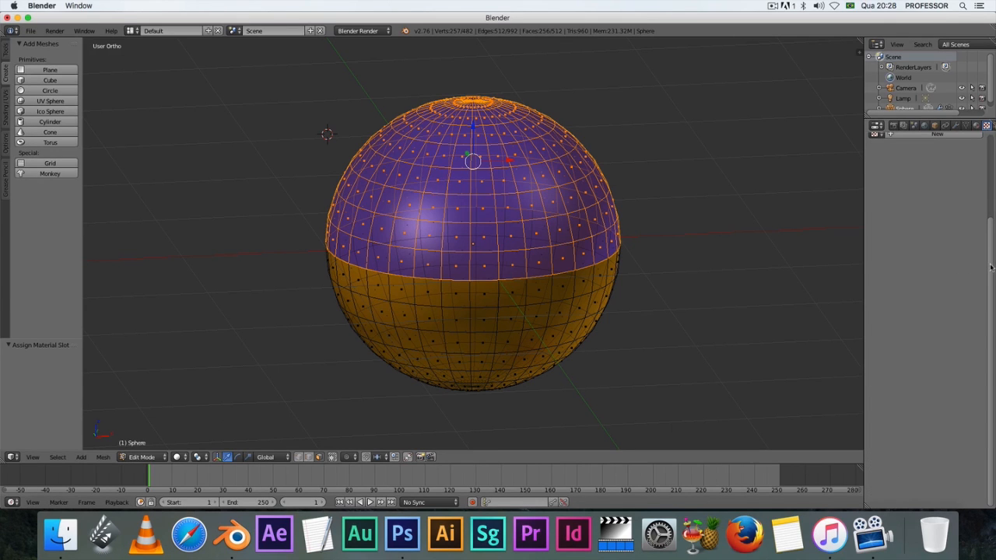
{"action": "scroll", "coordinate": [987, 264], "scroll_direction": "up", "scroll_amount": 3}
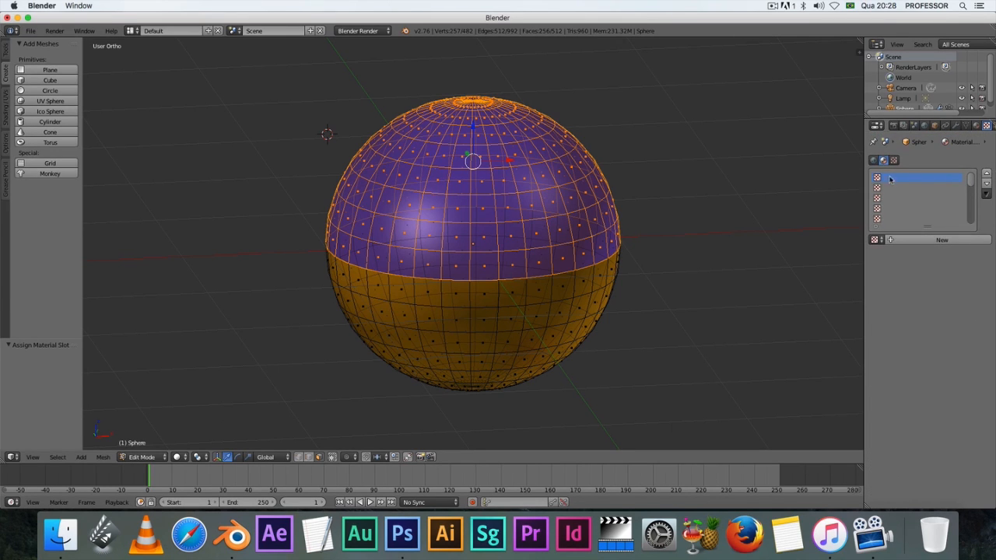
{"action": "left_click", "coordinate": [937, 240]}
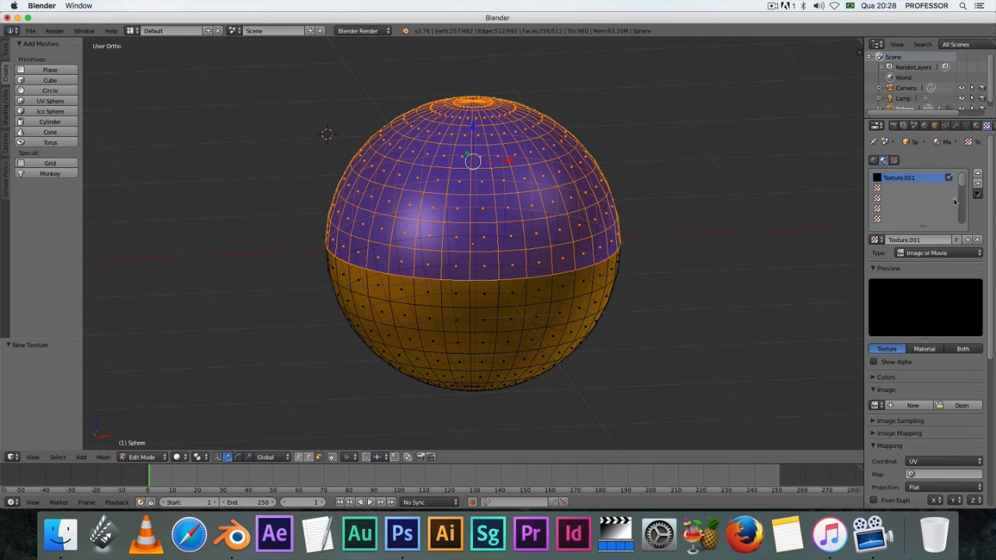
{"action": "left_click", "coordinate": [943, 254]}
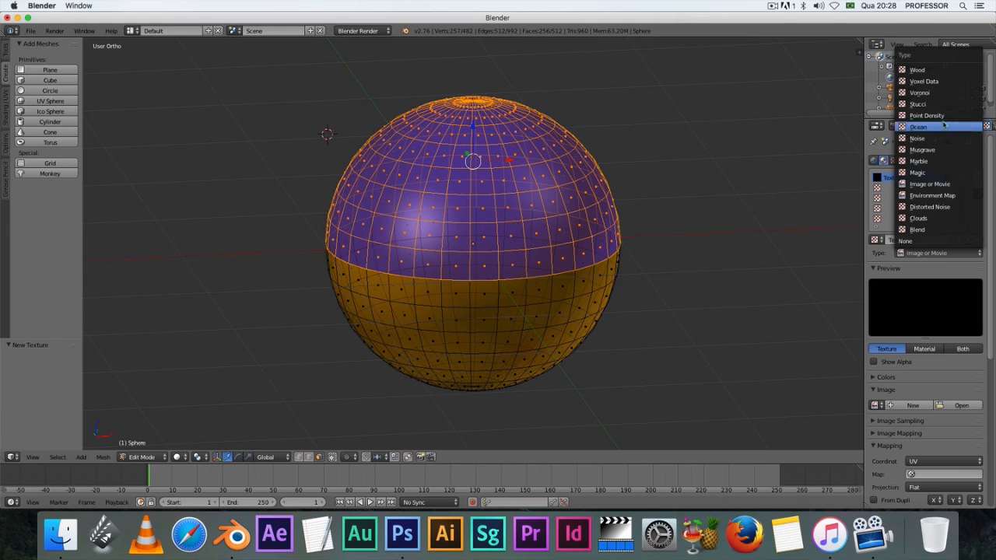
{"action": "left_click", "coordinate": [928, 161]}
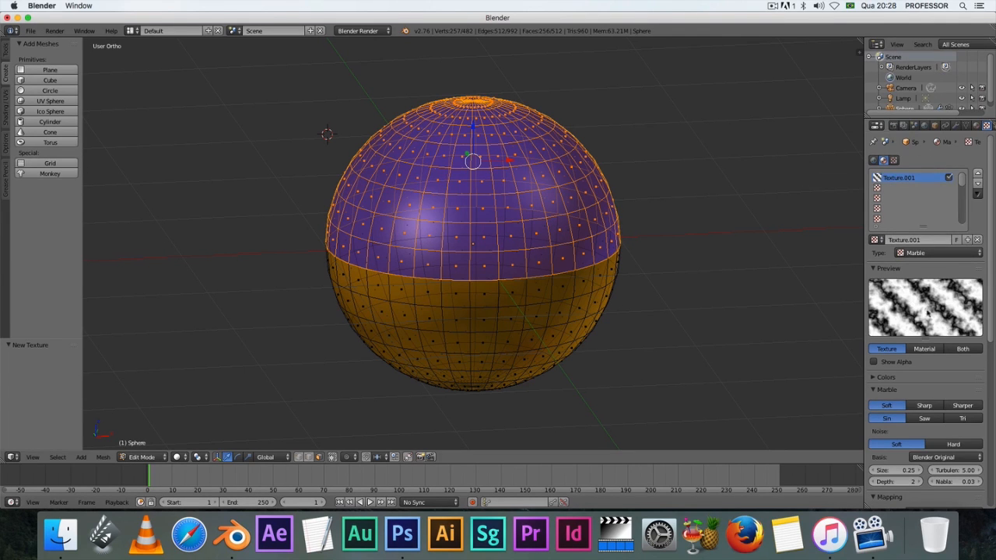
{"action": "left_click", "coordinate": [927, 349]}
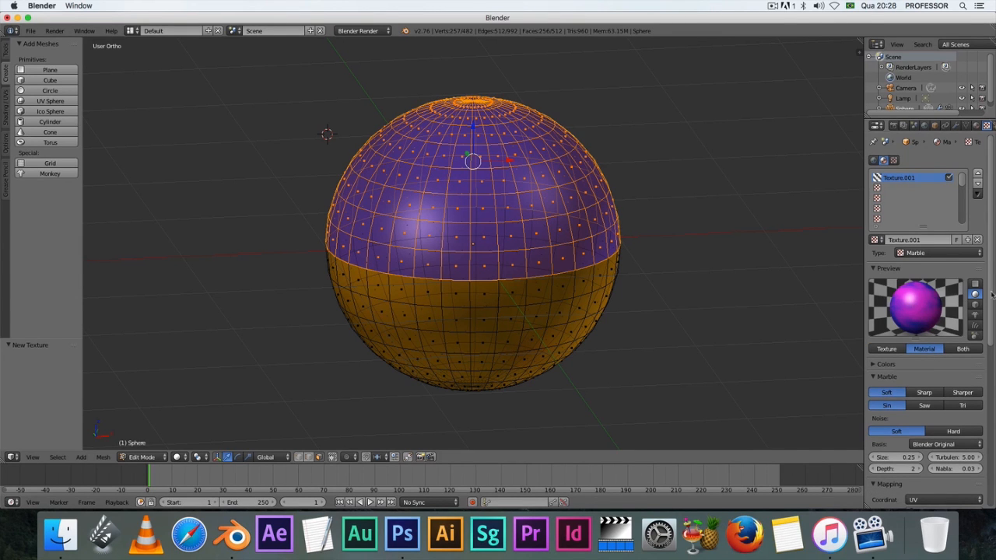
Enable the Displace geometry influence for the marble texture.
{"action": "left_click_drag", "start_coordinate": [993, 296], "coordinate": [992, 374]}
{"action": "left_click_drag", "start_coordinate": [993, 423], "coordinate": [991, 499]}
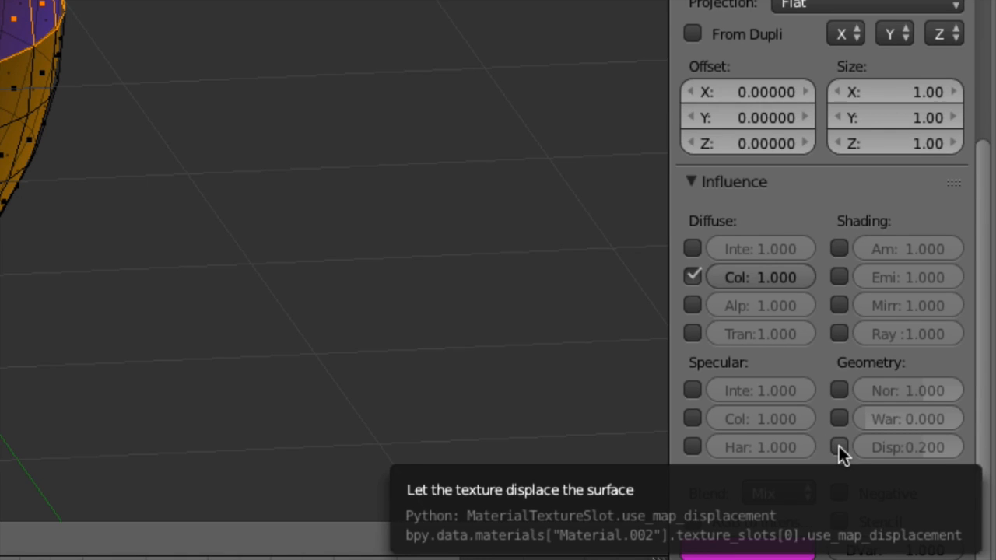
{"action": "left_click", "coordinate": [839, 446]}
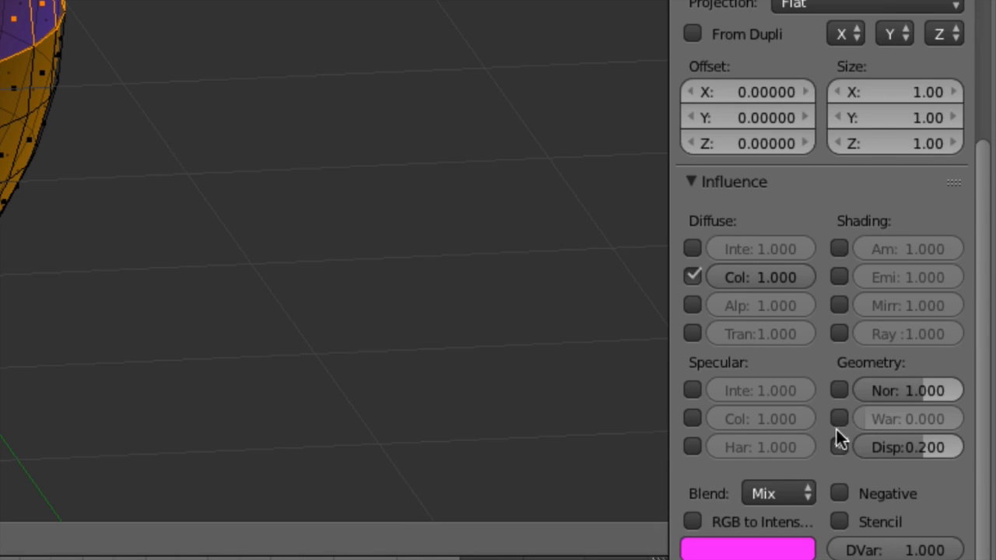
Set the marble texture's mapping coordinates to Generated and check the result in the material preview.
{"action": "left_click_drag", "start_coordinate": [981, 311], "coordinate": [976, 231]}
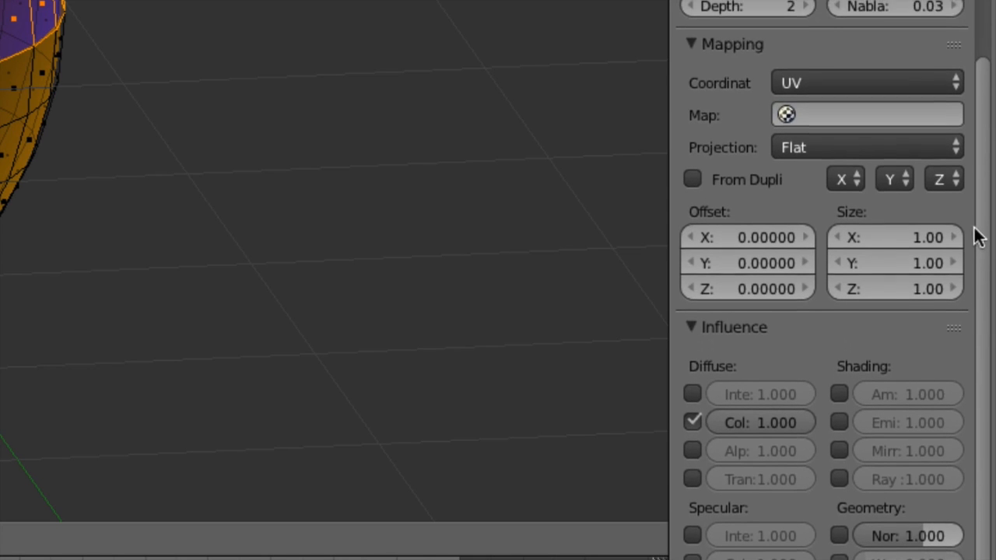
{"action": "left_click", "coordinate": [894, 83]}
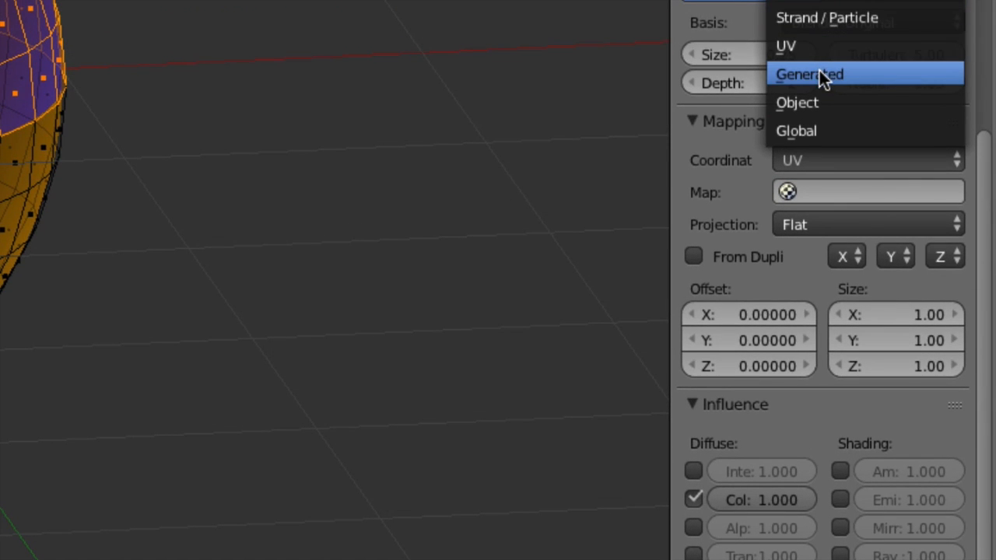
{"action": "left_click", "coordinate": [819, 72]}
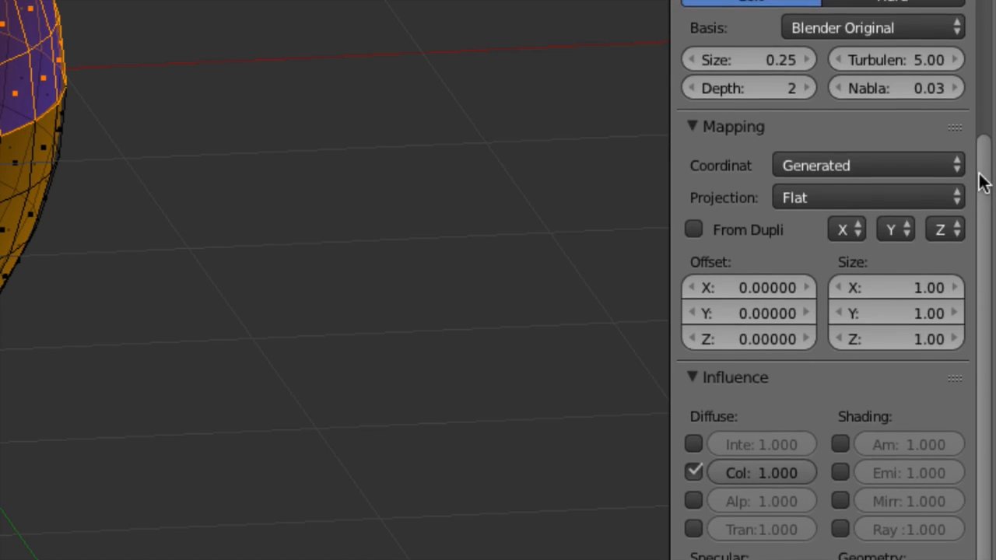
{"action": "left_click_drag", "start_coordinate": [982, 181], "coordinate": [957, 8]}
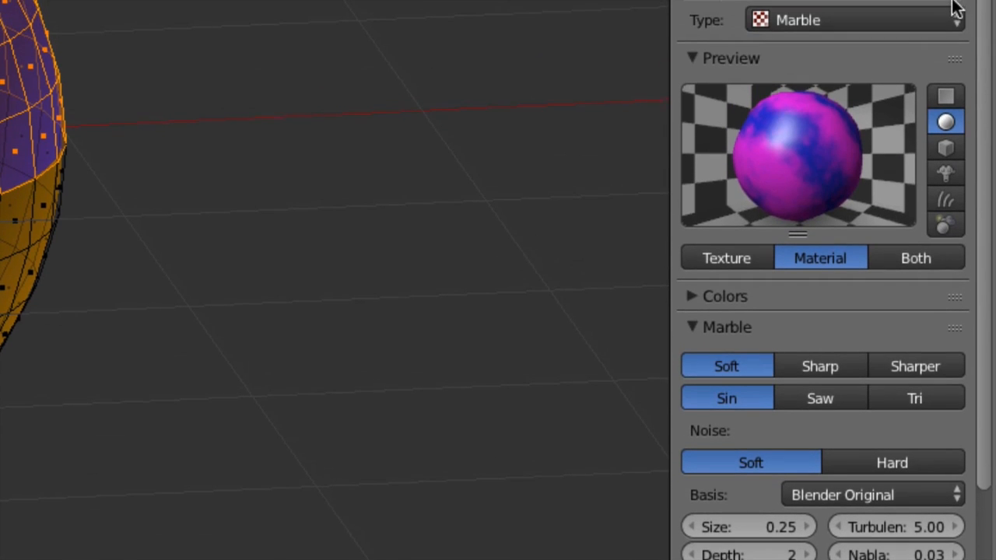
{"action": "left_click_drag", "start_coordinate": [987, 271], "coordinate": [978, 507]}
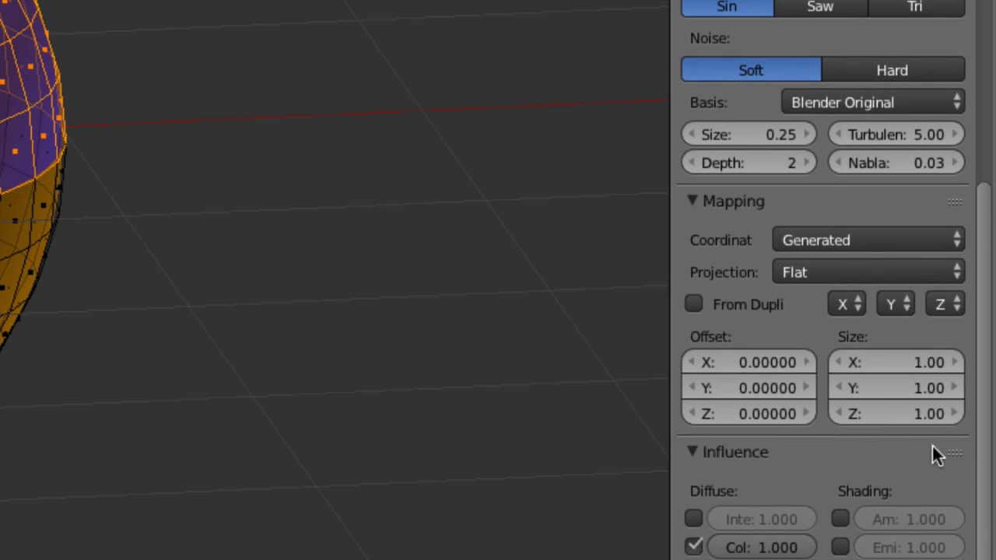
Raise the marble texture's Displace influence to 0.771 and preview the sphere with Rendered viewport shading.
{"action": "left_click_drag", "start_coordinate": [981, 425], "coordinate": [985, 527]}
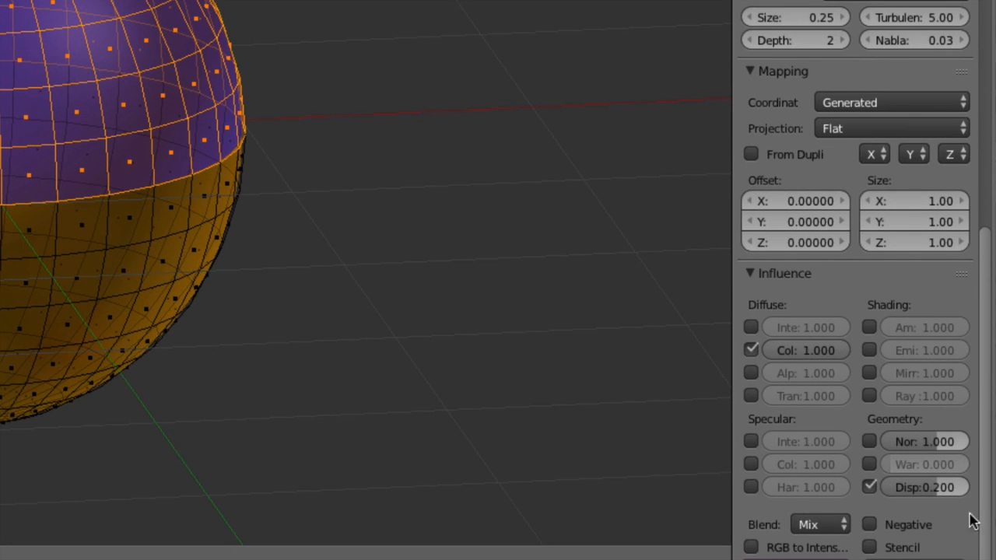
{"action": "left_click_drag", "start_coordinate": [943, 492], "coordinate": [993, 492]}
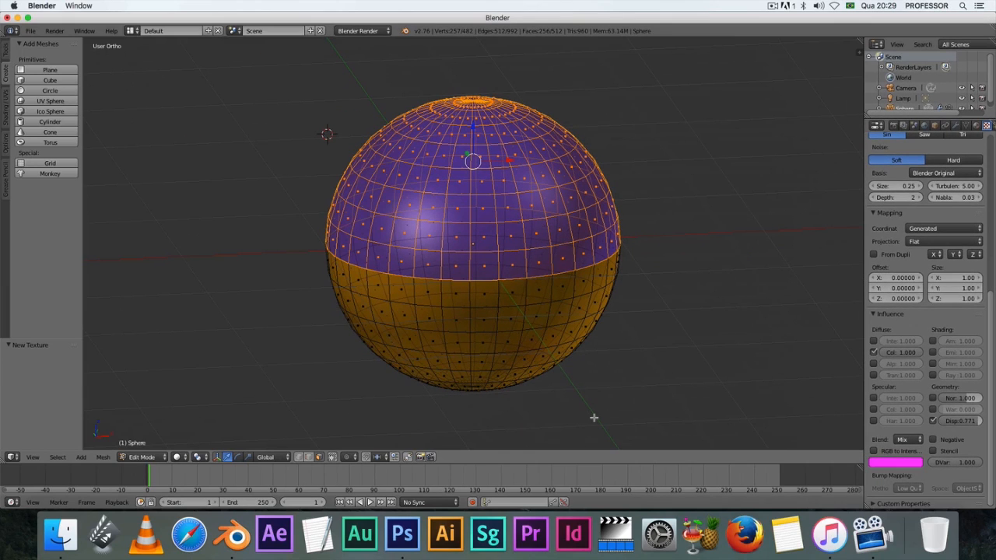
{"action": "left_click", "coordinate": [159, 459]}
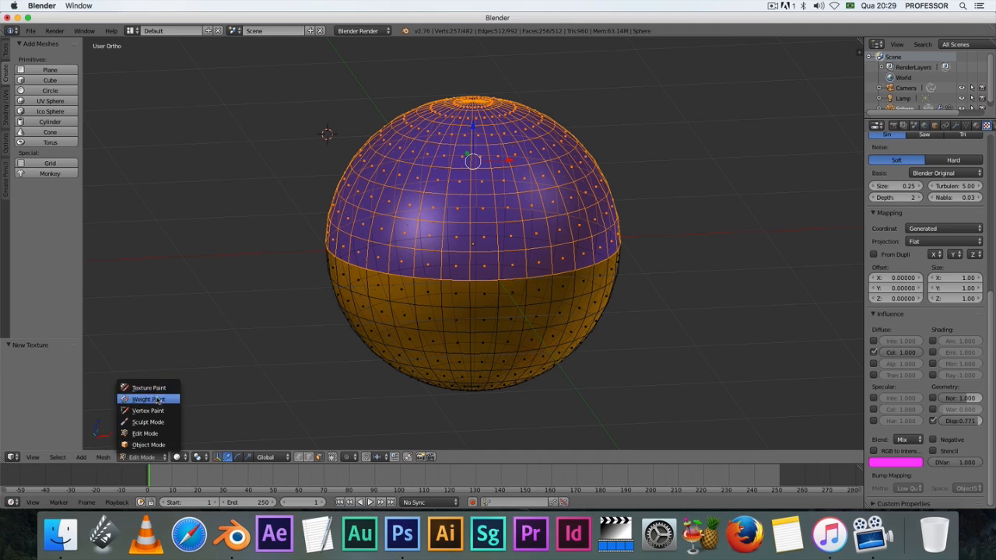
{"action": "left_click", "coordinate": [179, 457]}
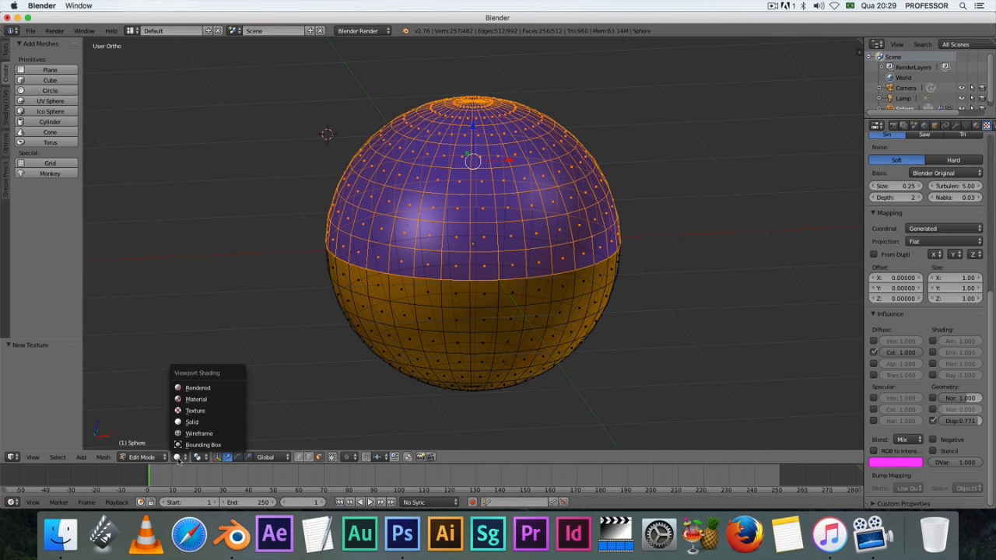
{"action": "left_click", "coordinate": [191, 389]}
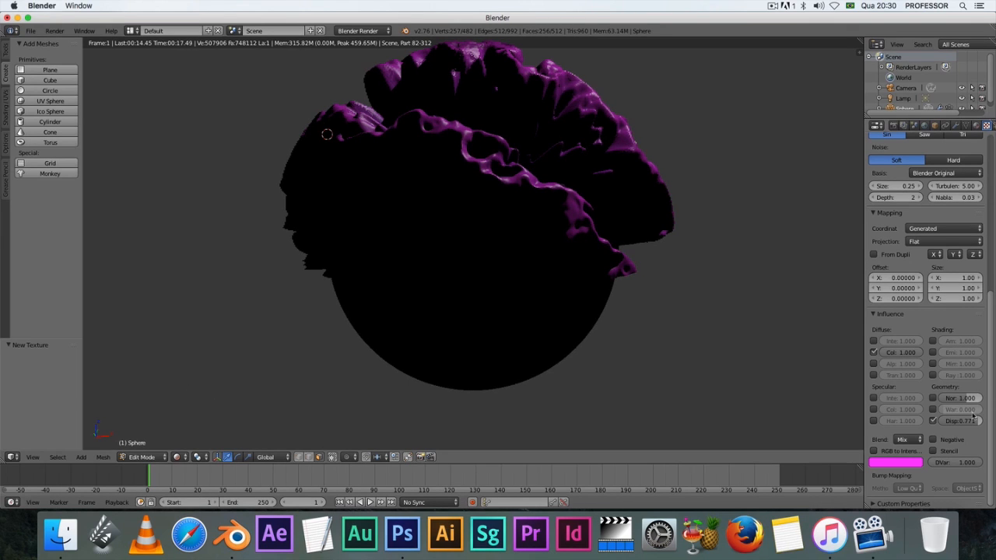
Try other Displace amounts, including -0.397, for the marble texture, and set the influence to 0.02.
{"action": "left_click_drag", "start_coordinate": [971, 421], "coordinate": [953, 421]}
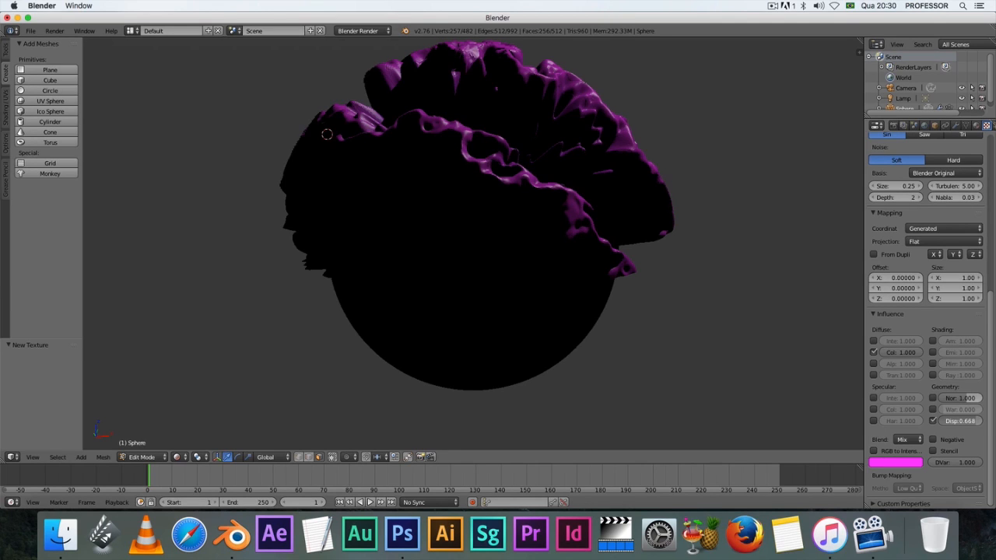
{"action": "mouse_move", "coordinate": [960, 421]}
{"action": "left_mouse_down"}
{"action": "mouse_move", "coordinate": [979, 429]}
{"action": "mouse_move", "coordinate": [974, 422]}
{"action": "left_mouse_up"}
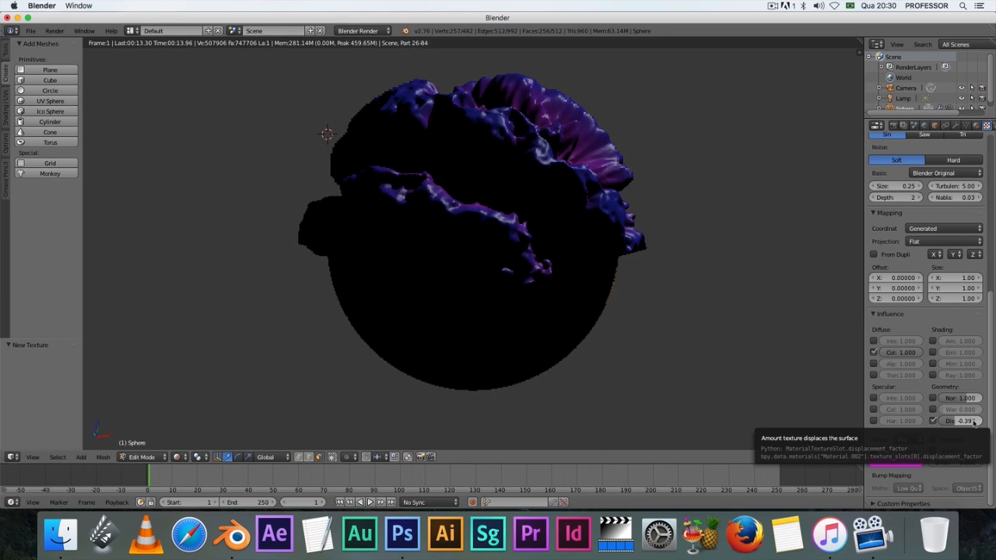
{"action": "left_click", "coordinate": [969, 421]}
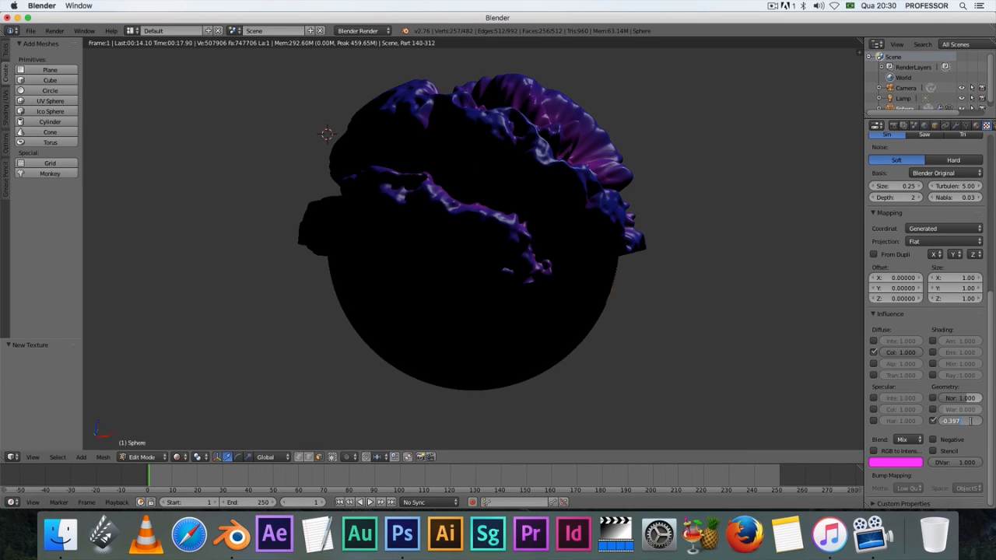
{"action": "key", "text": "BackSpace"}
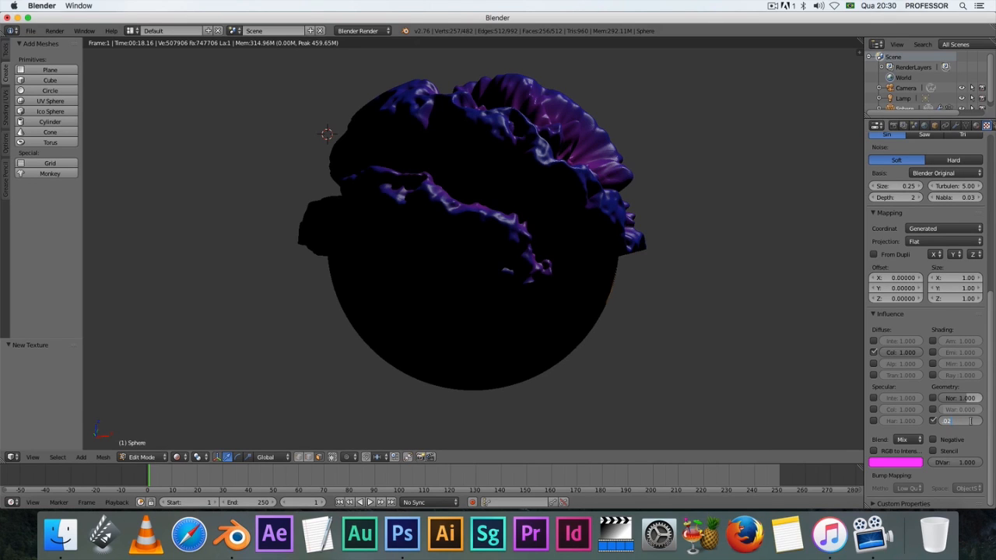
{"action": "key", "text": "Return"}
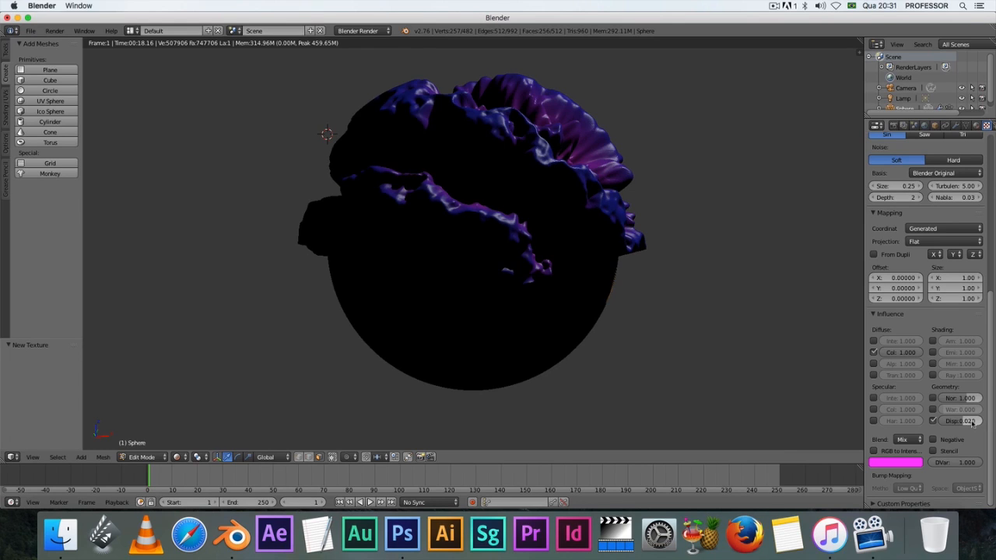
{"action": "left_click", "coordinate": [972, 422]}
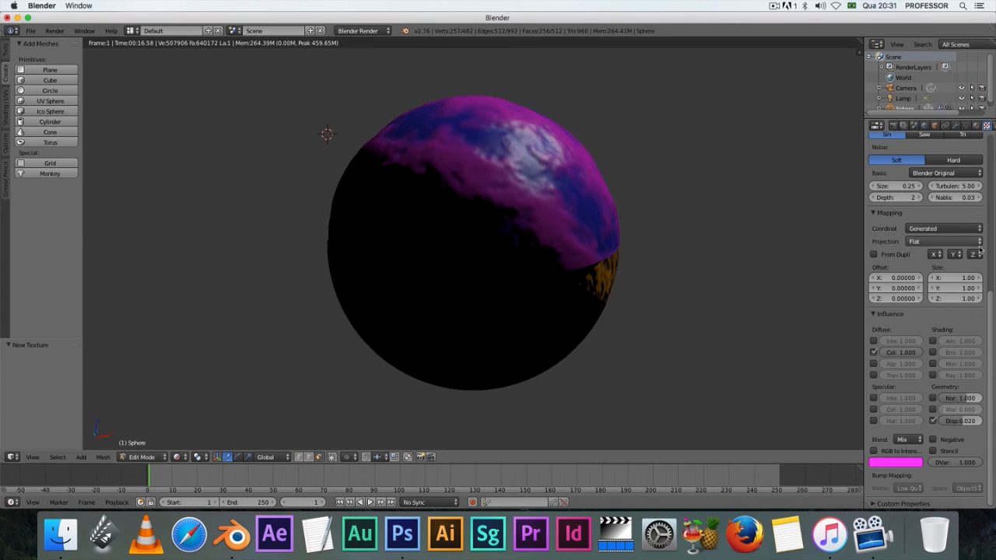
Disable the marble texture's diffuse Color influence so that it no longer tints the blue material.
{"action": "left_click", "coordinate": [903, 464]}
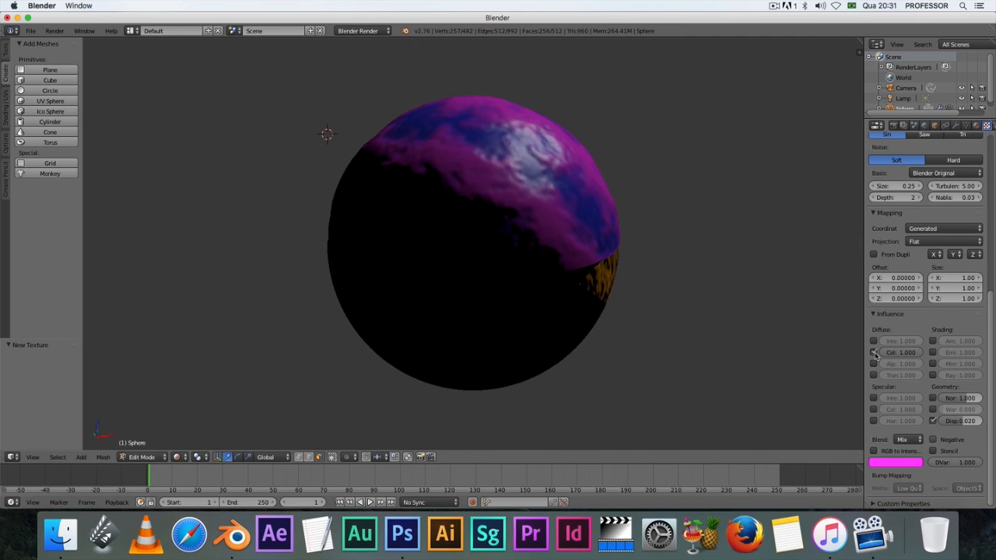
{"action": "left_click", "coordinate": [874, 353]}
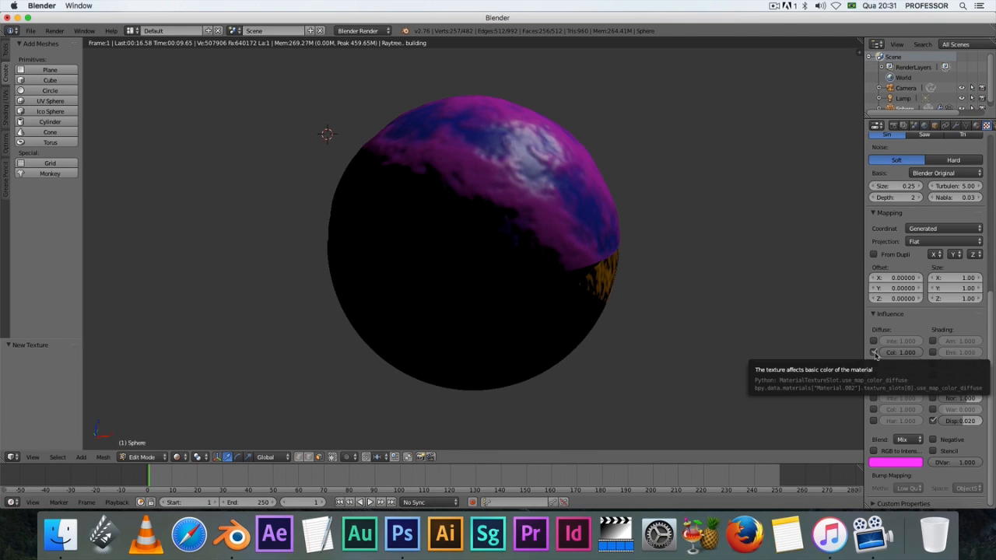
{"action": "left_click", "coordinate": [874, 352]}
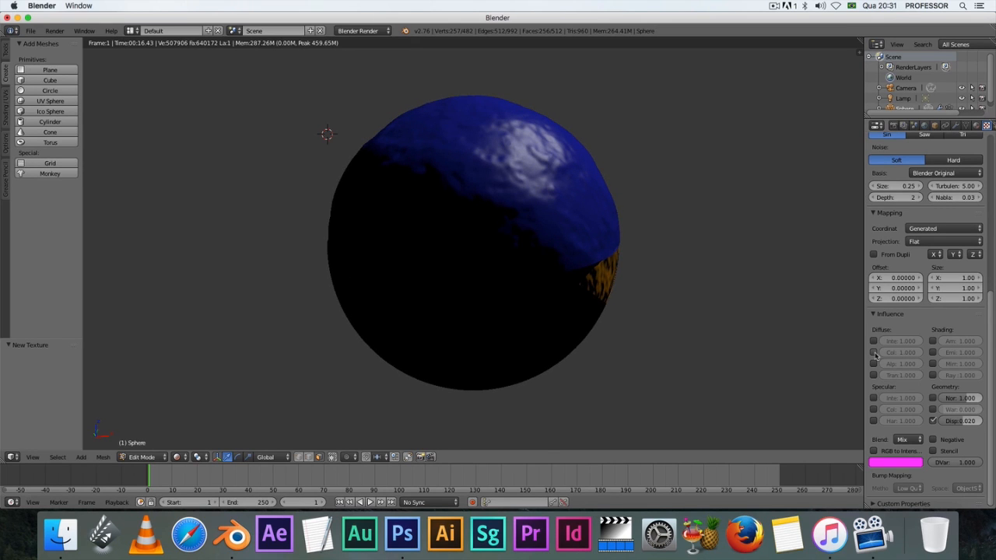
Save the scene as a new file named materiais.blend in the Desktop folder.
{"action": "left_click", "coordinate": [31, 32]}
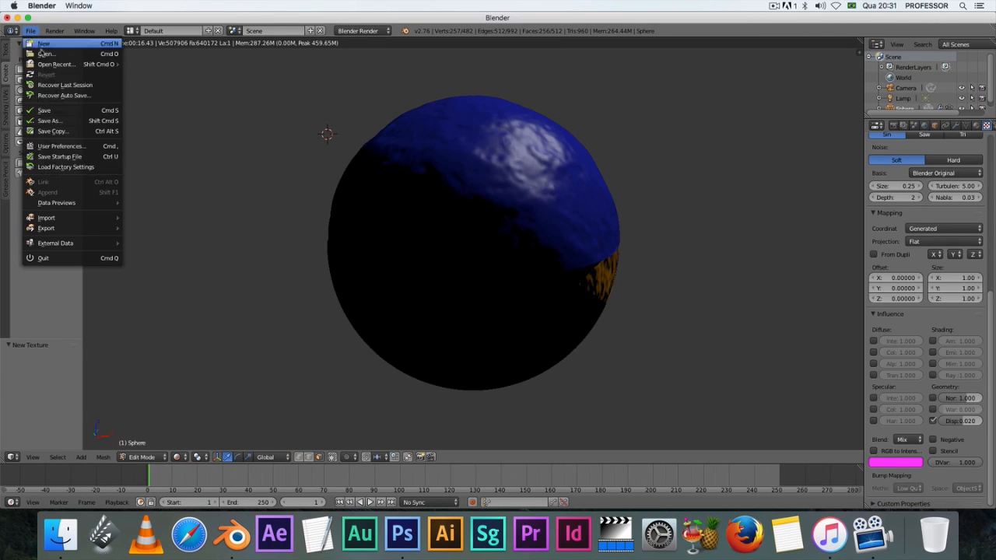
{"action": "left_click", "coordinate": [51, 120]}
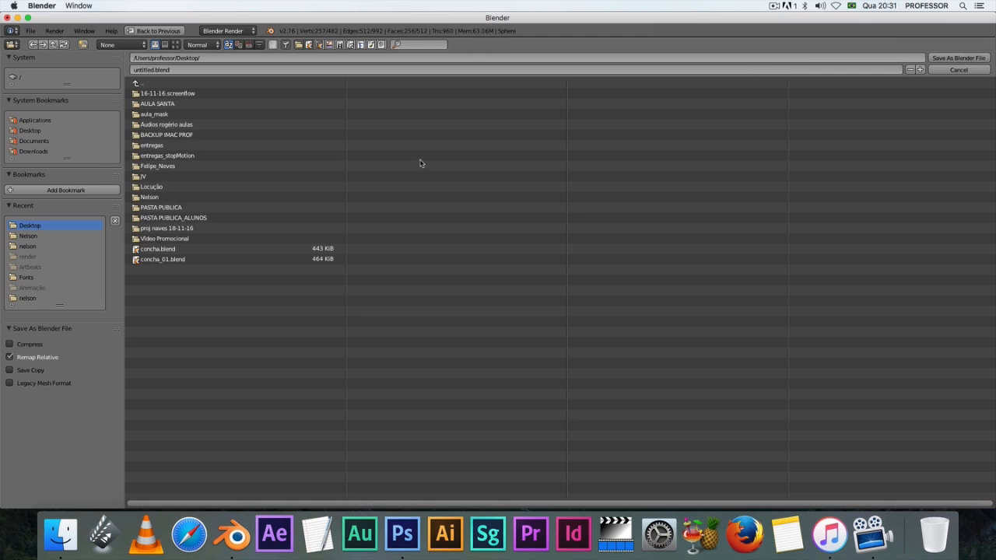
{"action": "left_click", "coordinate": [150, 70]}
{"action": "left_click_drag", "start_coordinate": [153, 70], "coordinate": [134, 70]}
{"action": "type", "text": "wateri"}
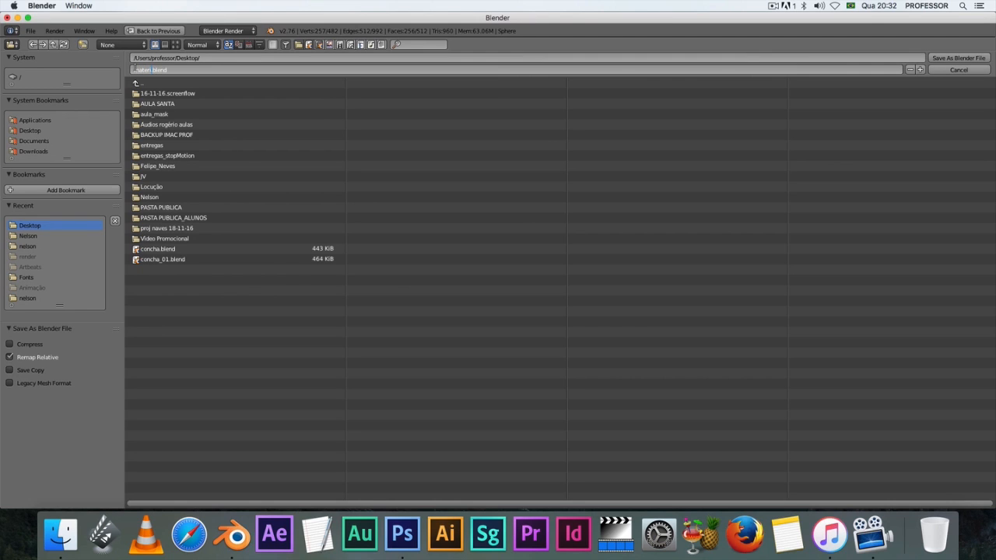
{"action": "type", "text": "ais"}
{"action": "left_click", "coordinate": [22, 131]}
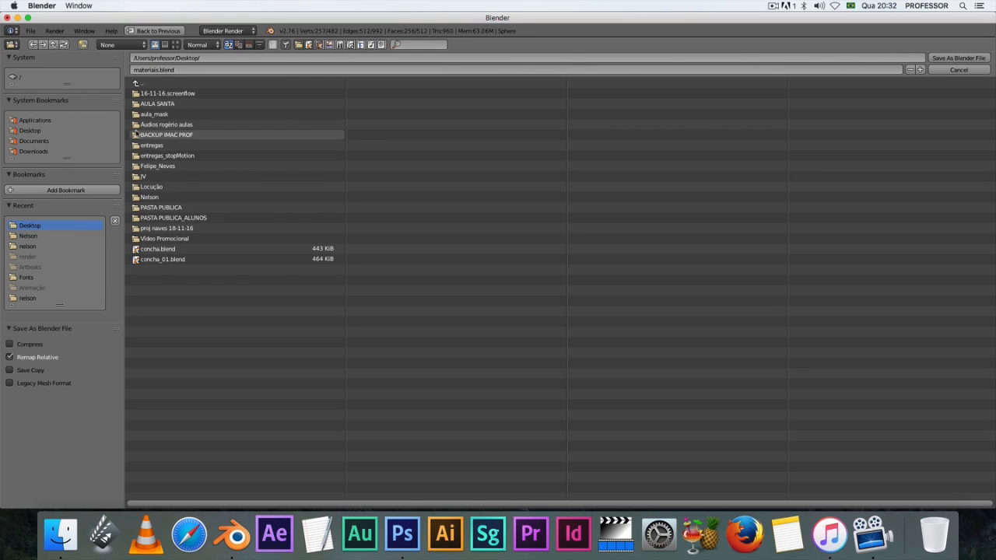